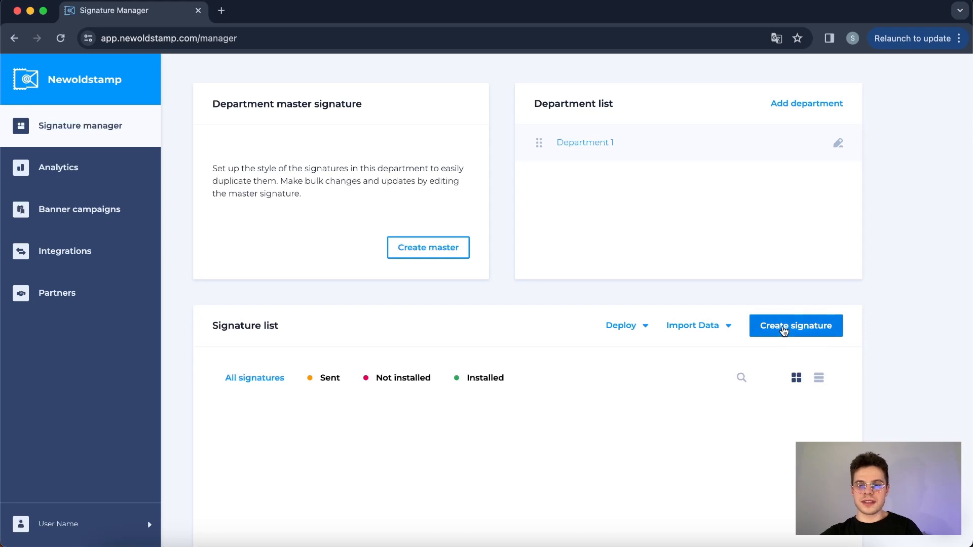
Create a new signature from template 16, the MARKETINGARY design with square photo and webinar banner.
{"action": "left_click", "coordinate": [784, 330]}
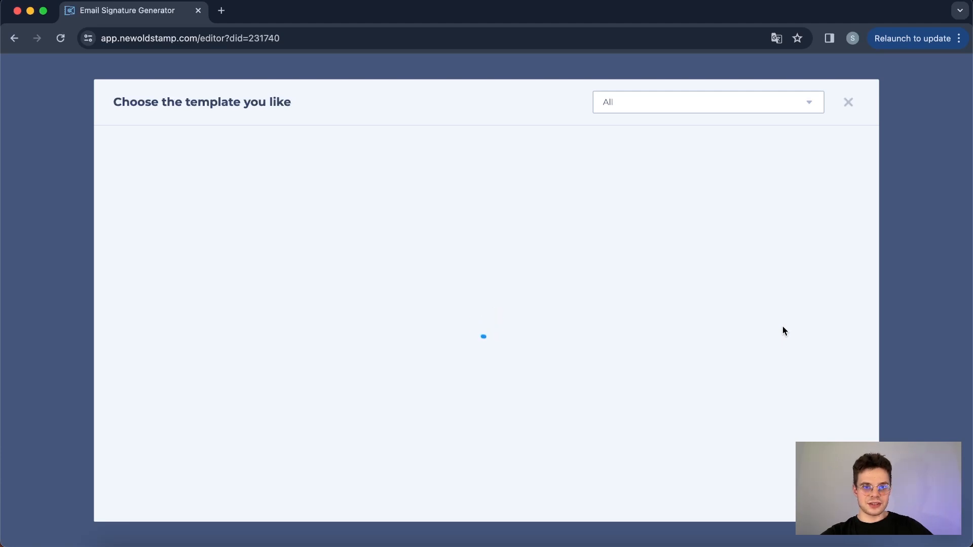
{"action": "scroll", "coordinate": [783, 331], "scroll_direction": "down", "scroll_amount": 6}
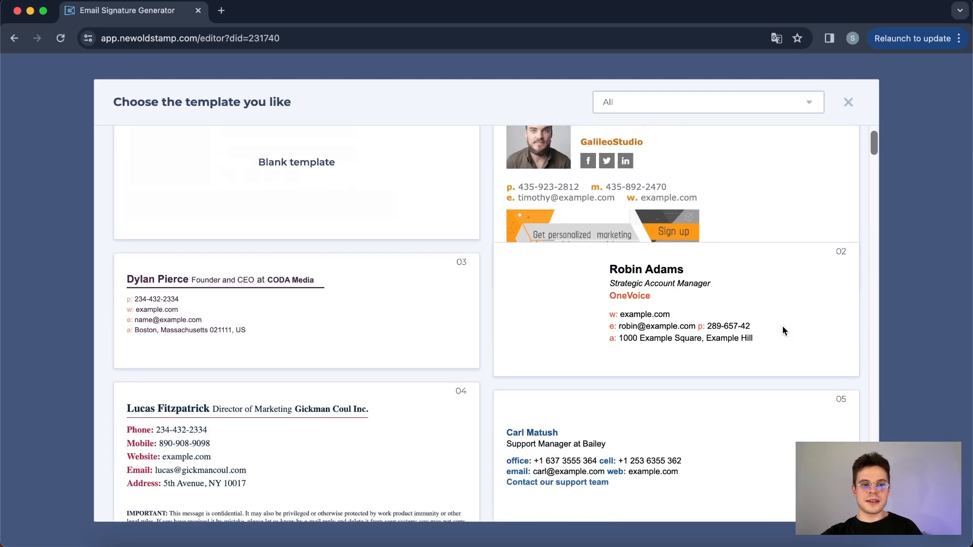
{"action": "scroll", "coordinate": [783, 331], "scroll_direction": "down", "scroll_amount": 10}
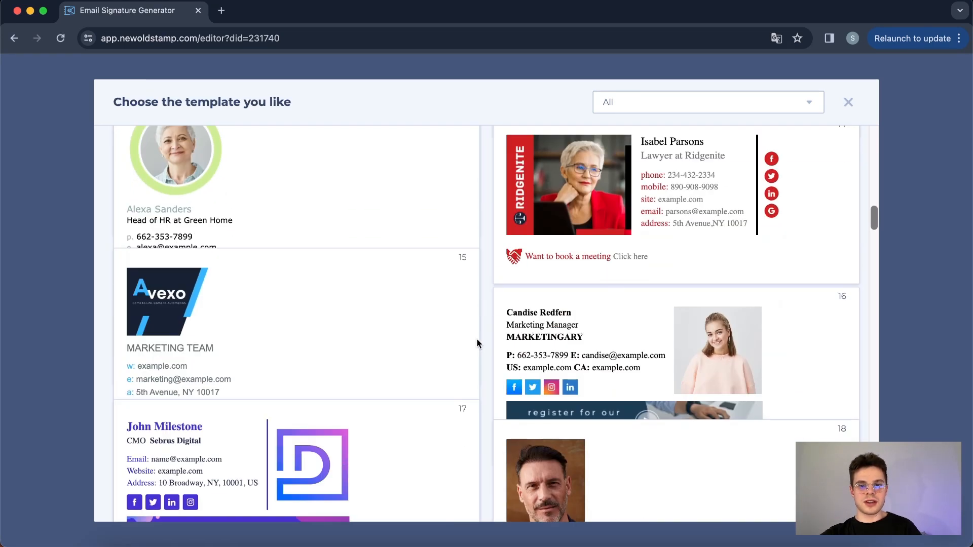
{"action": "scroll", "coordinate": [477, 343], "scroll_direction": "down", "scroll_amount": 2}
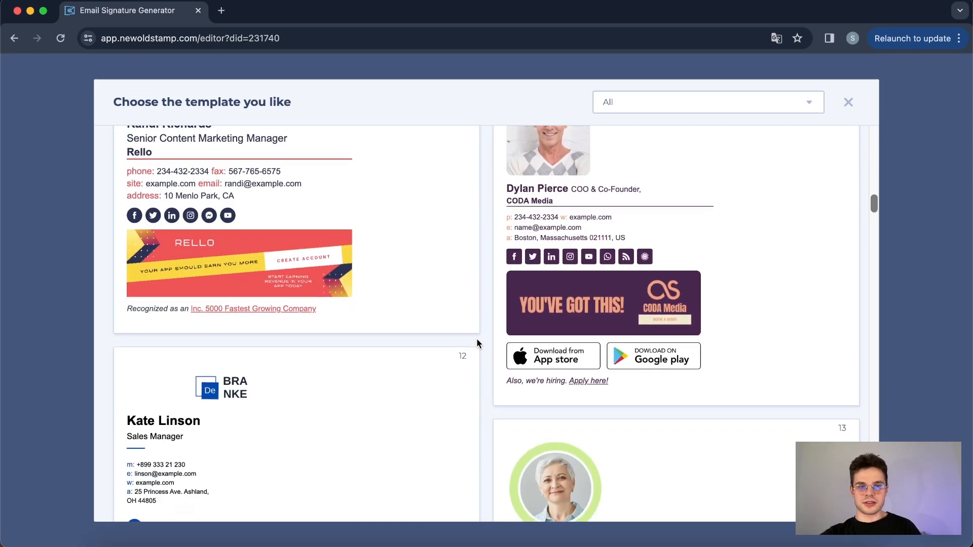
{"action": "scroll", "coordinate": [476, 343], "scroll_direction": "down", "scroll_amount": 3}
{"action": "scroll", "coordinate": [476, 343], "scroll_direction": "up", "scroll_amount": 20}
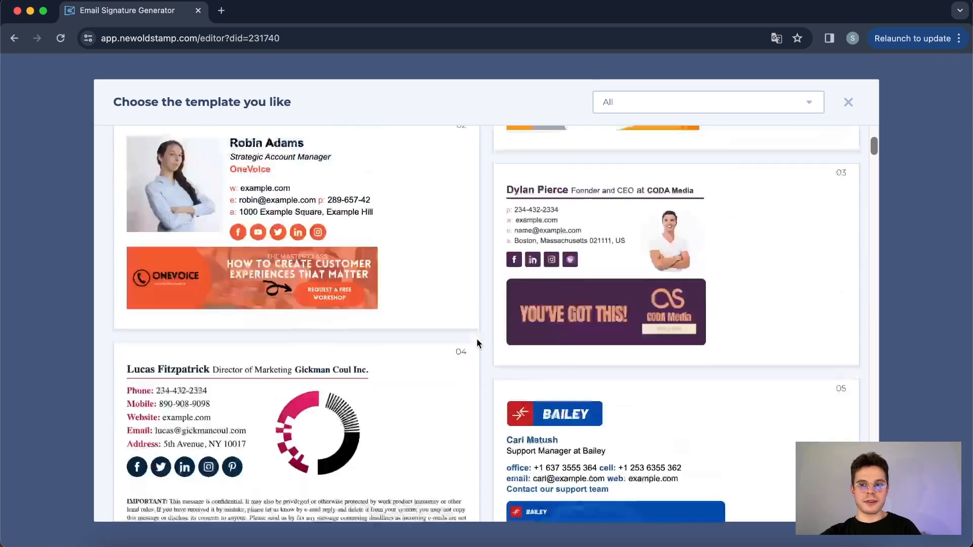
{"action": "scroll", "coordinate": [478, 344], "scroll_direction": "up", "scroll_amount": 4}
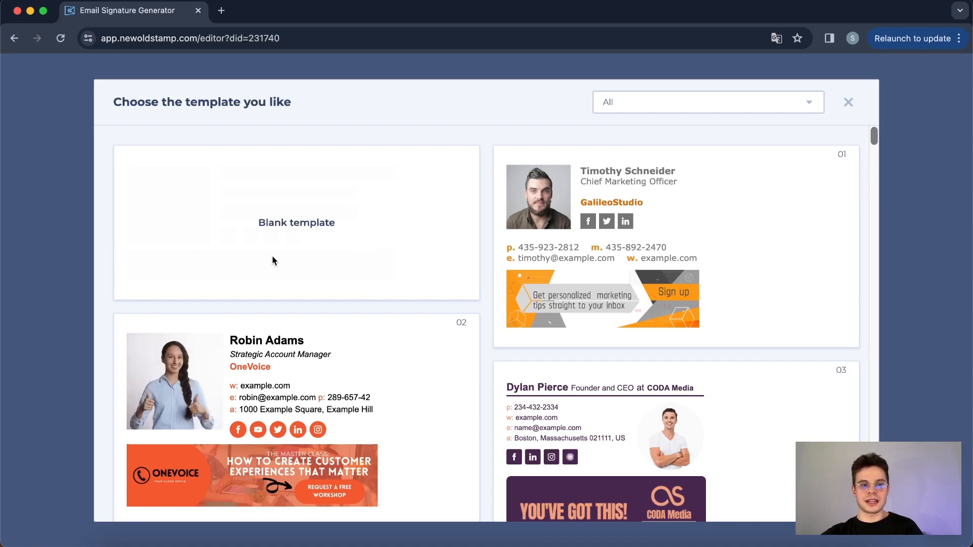
{"action": "scroll", "coordinate": [272, 258], "scroll_direction": "down", "scroll_amount": 6}
{"action": "scroll", "coordinate": [272, 256], "scroll_direction": "down", "scroll_amount": 20}
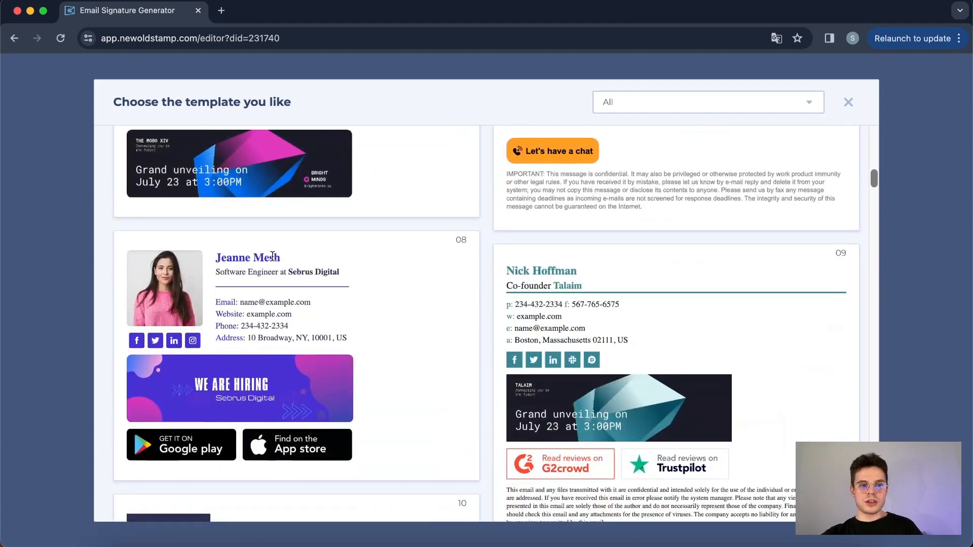
{"action": "scroll", "coordinate": [272, 256], "scroll_direction": "down", "scroll_amount": 10}
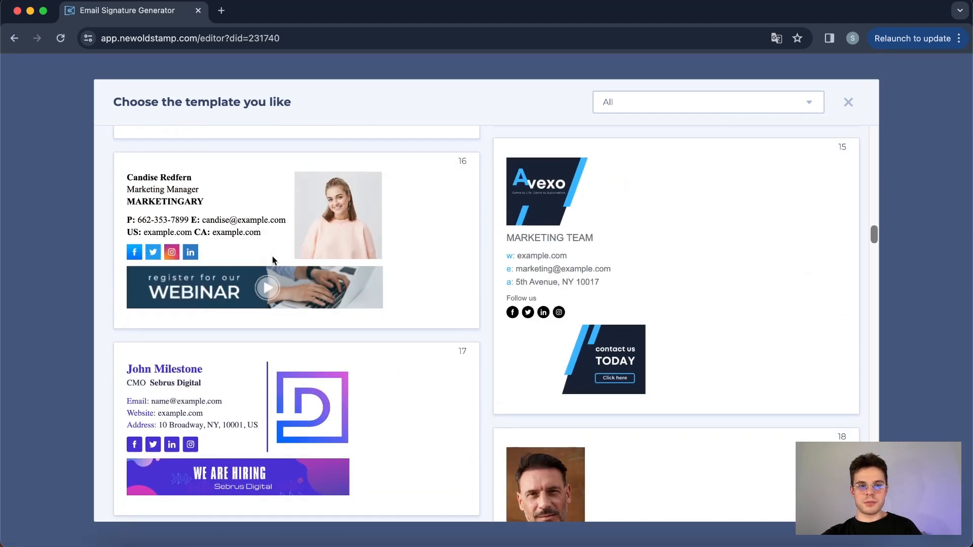
{"action": "left_click", "coordinate": [317, 250]}
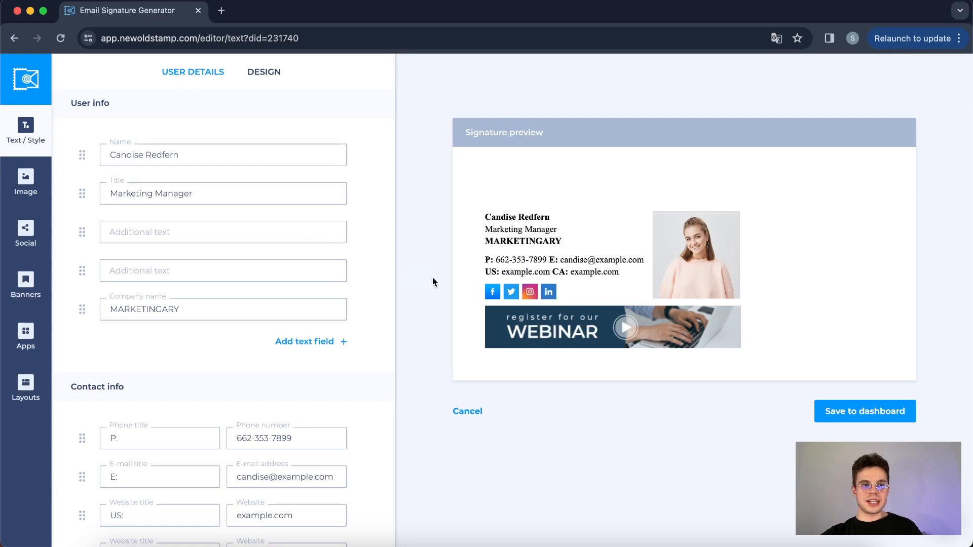
Replace the first name in the signature's Name field with the employee's first name, keeping the surname.
{"action": "left_click", "coordinate": [252, 235]}
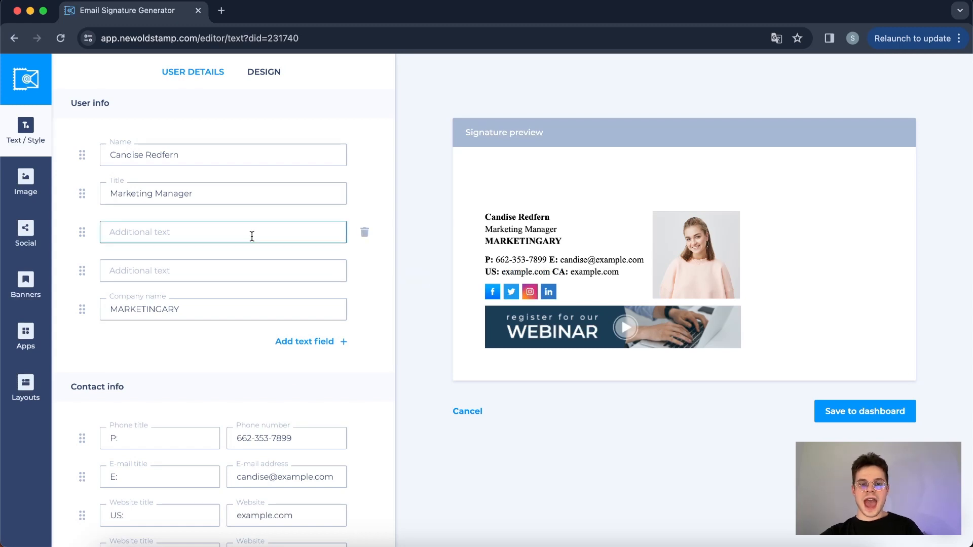
{"action": "left_click", "coordinate": [129, 160]}
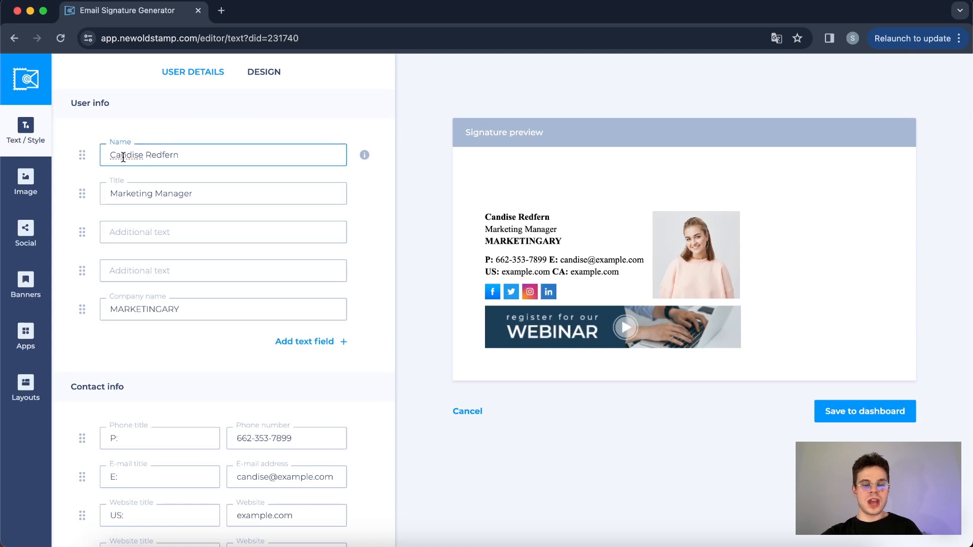
{"action": "double_click", "coordinate": [123, 158]}
{"action": "type", "text": "Serge"}
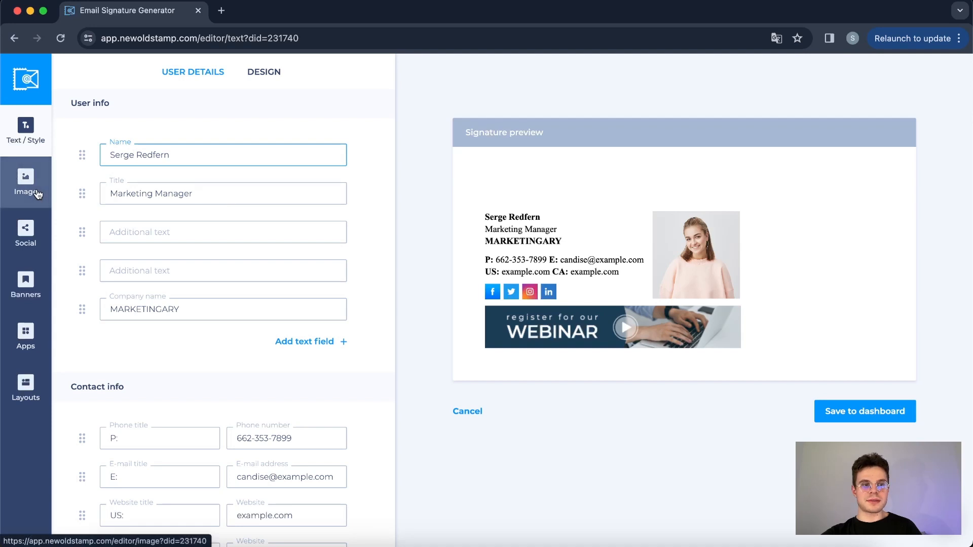
Review the signature's contact fields and its image, social, banner, app and layout settings.
{"action": "scroll", "coordinate": [131, 157], "scroll_direction": "down", "scroll_amount": 2}
{"action": "scroll", "coordinate": [139, 311], "scroll_direction": "down", "scroll_amount": 1}
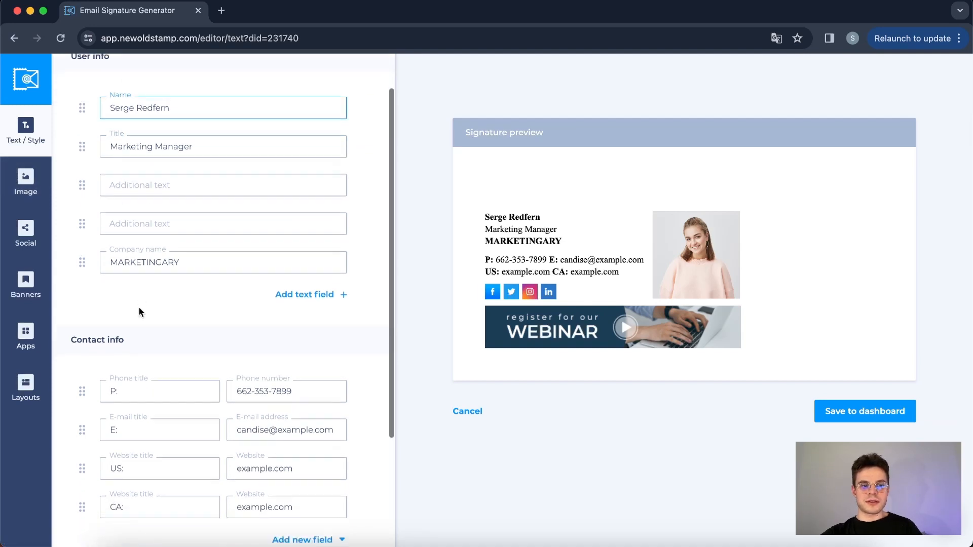
{"action": "left_click", "coordinate": [25, 187]}
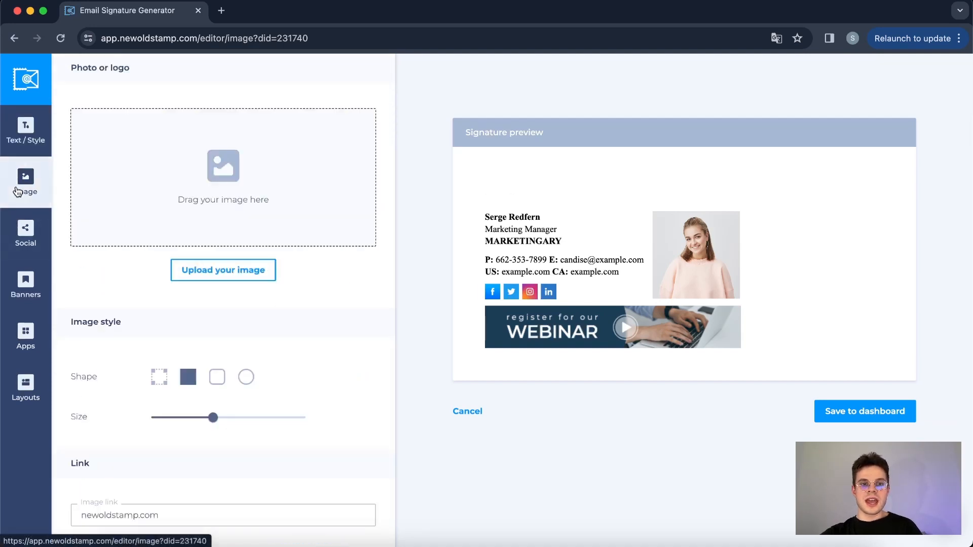
{"action": "left_click", "coordinate": [24, 234]}
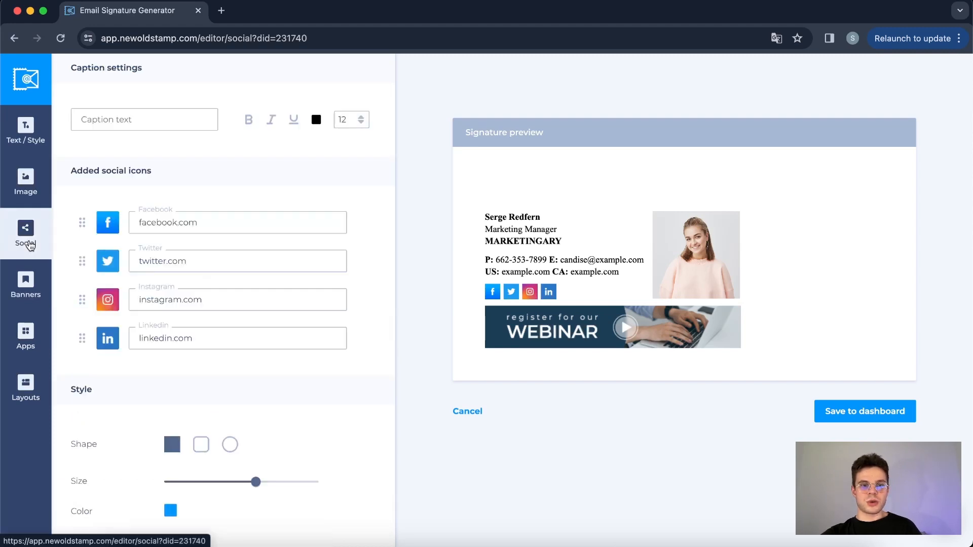
{"action": "left_click", "coordinate": [39, 293]}
{"action": "left_click", "coordinate": [28, 340]}
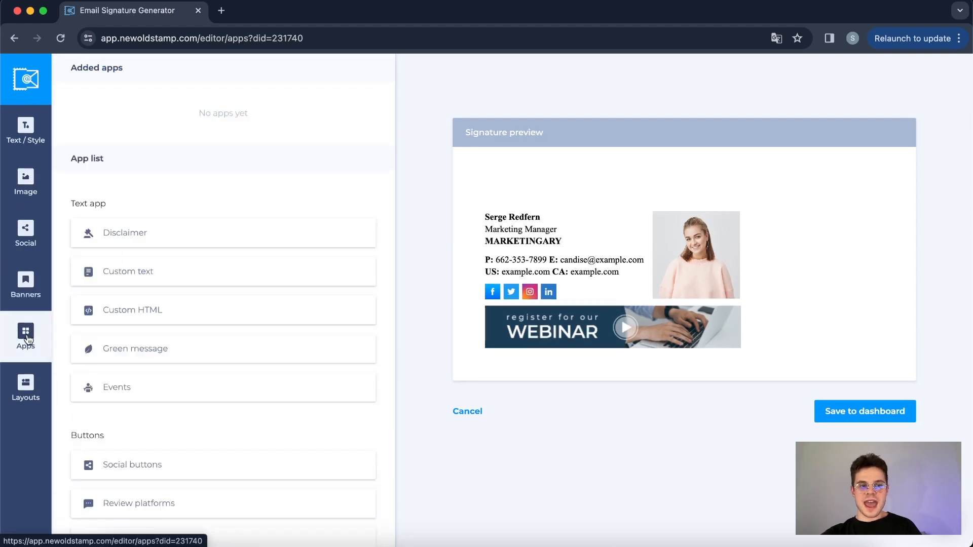
{"action": "left_click", "coordinate": [38, 389]}
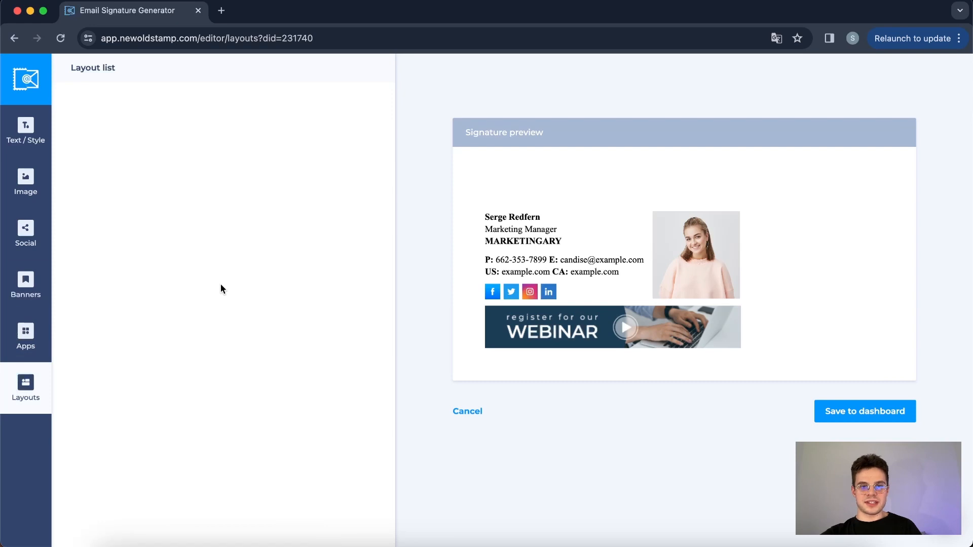
{"action": "scroll", "coordinate": [222, 289], "scroll_direction": "down", "scroll_amount": 6}
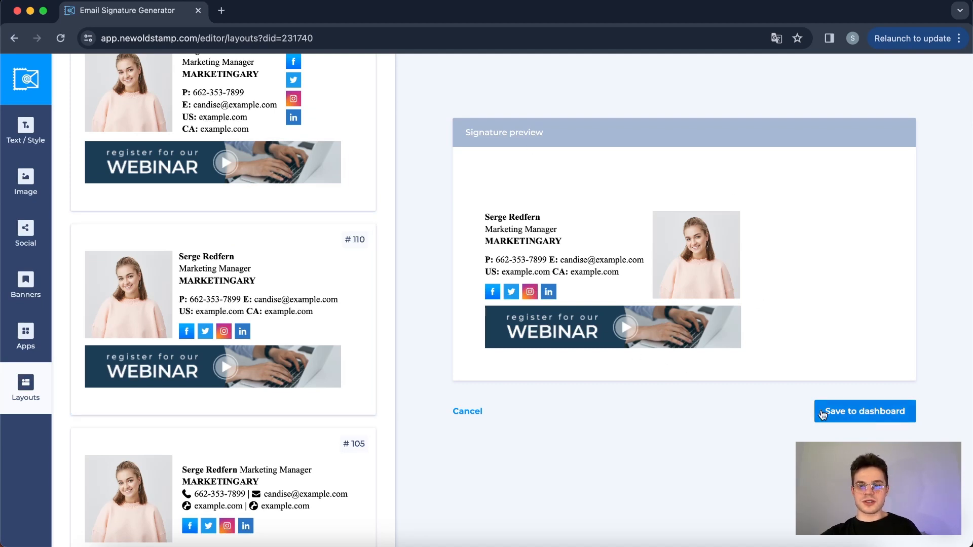
Save the signature to the dashboard and view it in the signature list.
{"action": "left_click", "coordinate": [842, 413]}
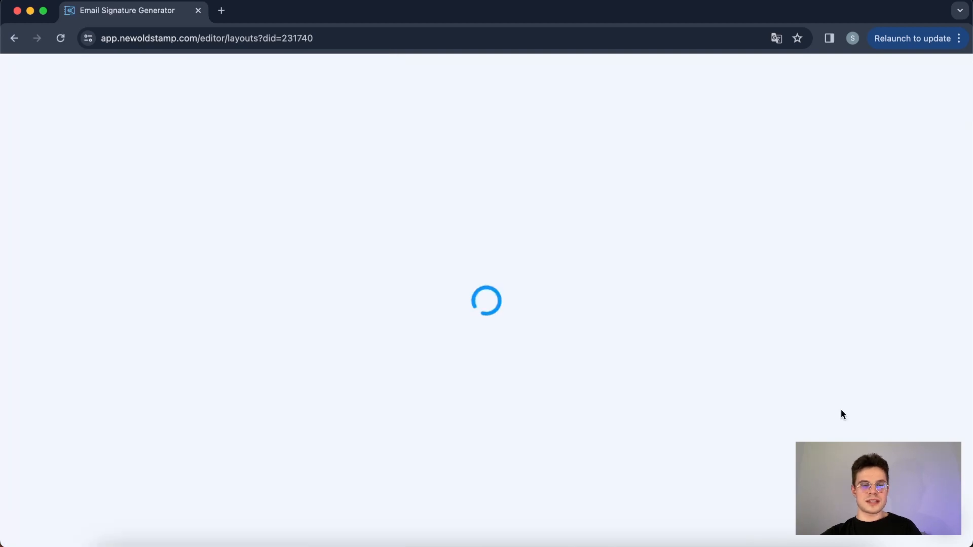
{"action": "scroll", "coordinate": [409, 360], "scroll_direction": "down", "scroll_amount": 2}
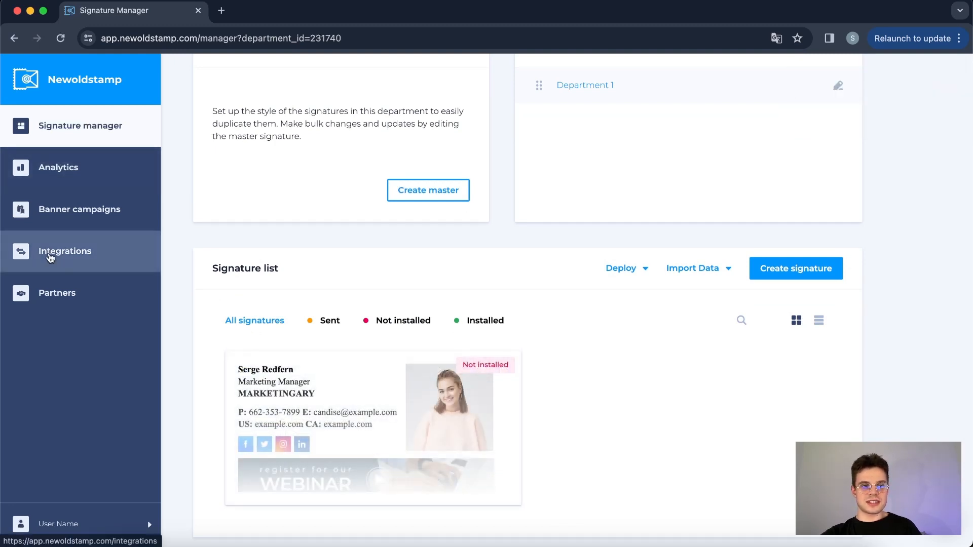
Connect the Google Workspace integration as a Workspace admin and complete its setup.
{"action": "left_click", "coordinate": [49, 256]}
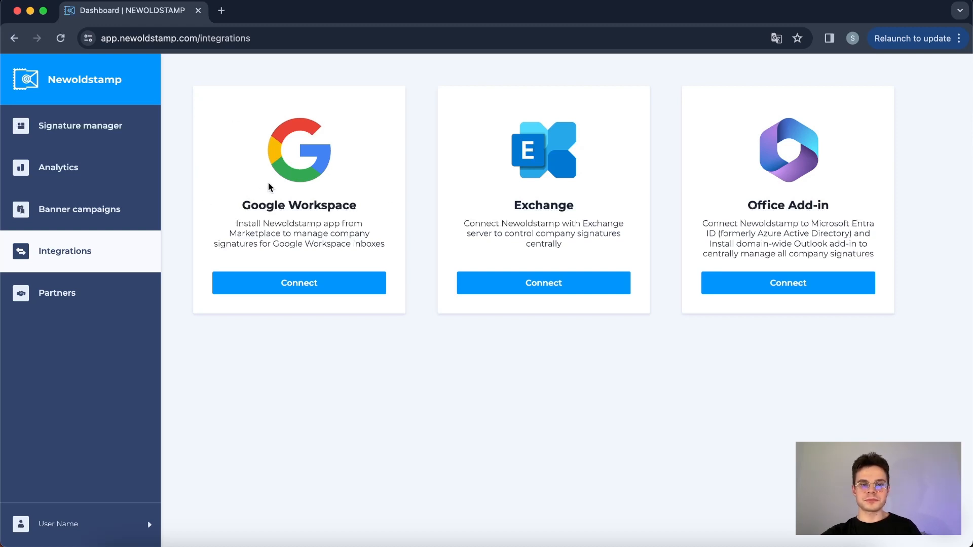
{"action": "left_click", "coordinate": [296, 289]}
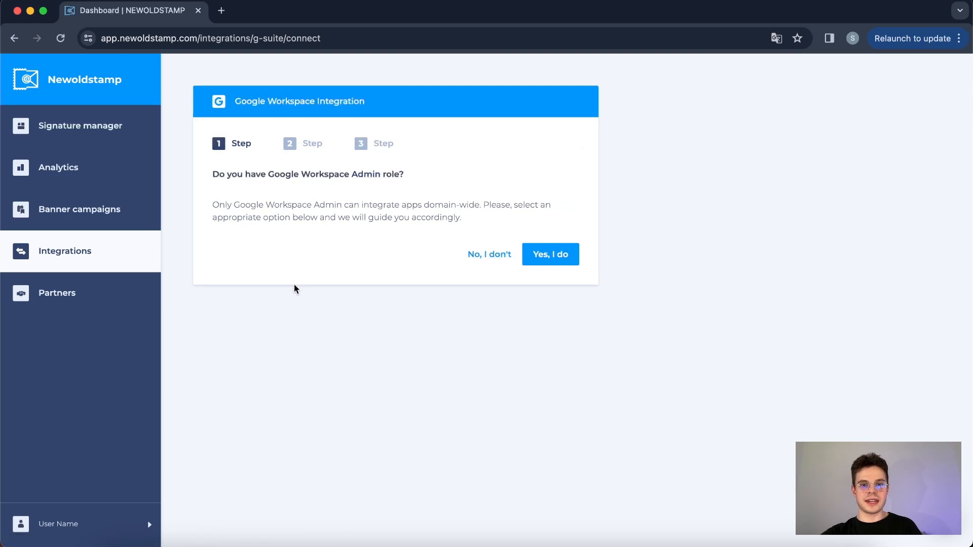
{"action": "left_click", "coordinate": [550, 258]}
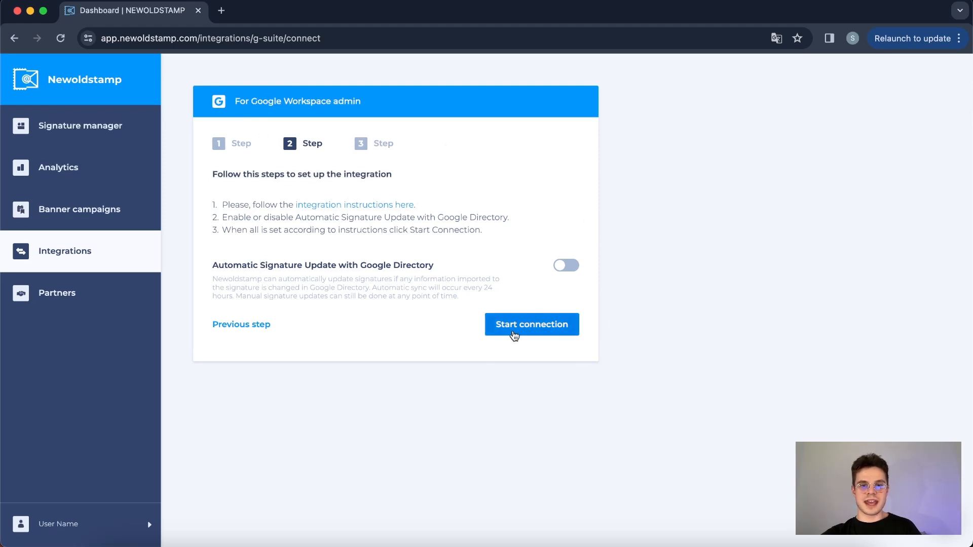
{"action": "left_click", "coordinate": [513, 334]}
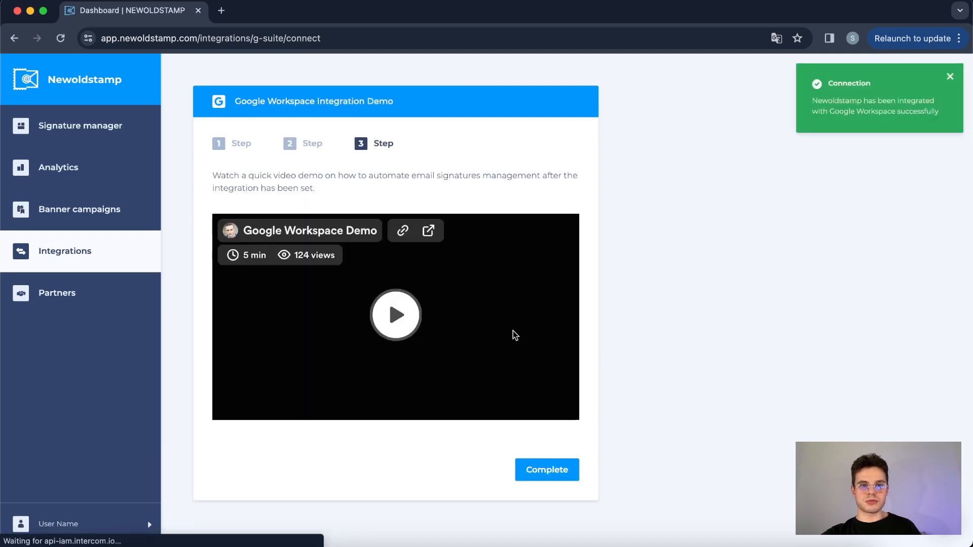
{"action": "left_click", "coordinate": [549, 470]}
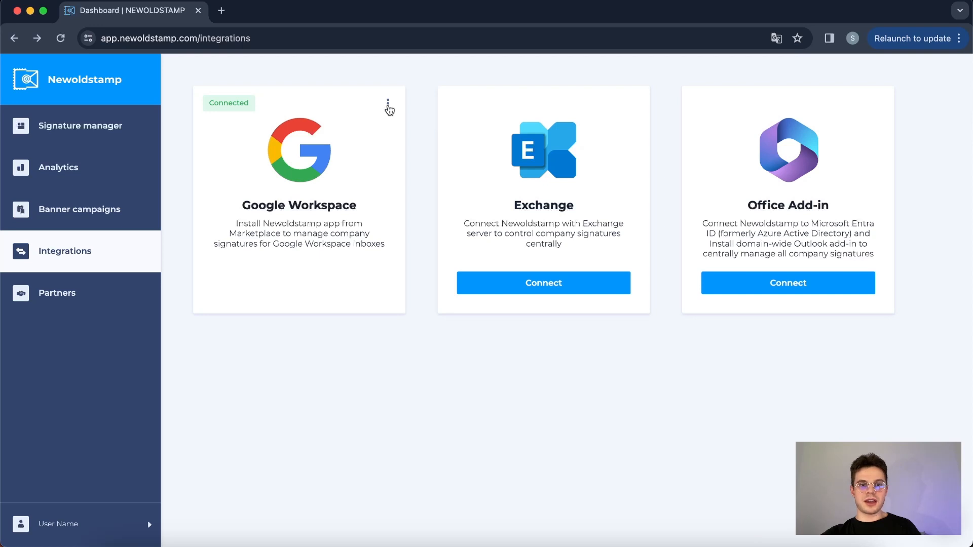
Enable Automatic Signature Update with Google Directory in the Google Workspace integration settings and close them.
{"action": "left_click", "coordinate": [388, 104]}
{"action": "left_click", "coordinate": [358, 130]}
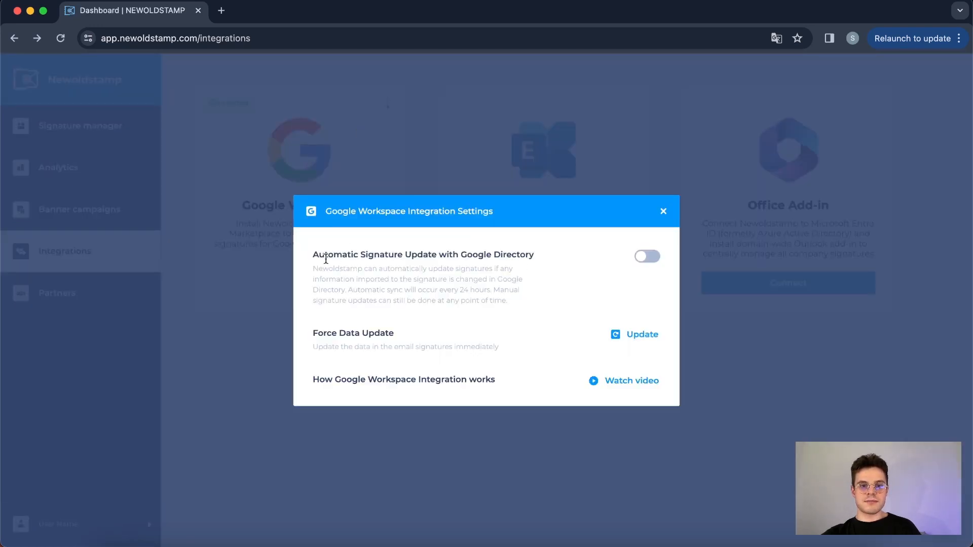
{"action": "left_click", "coordinate": [646, 259]}
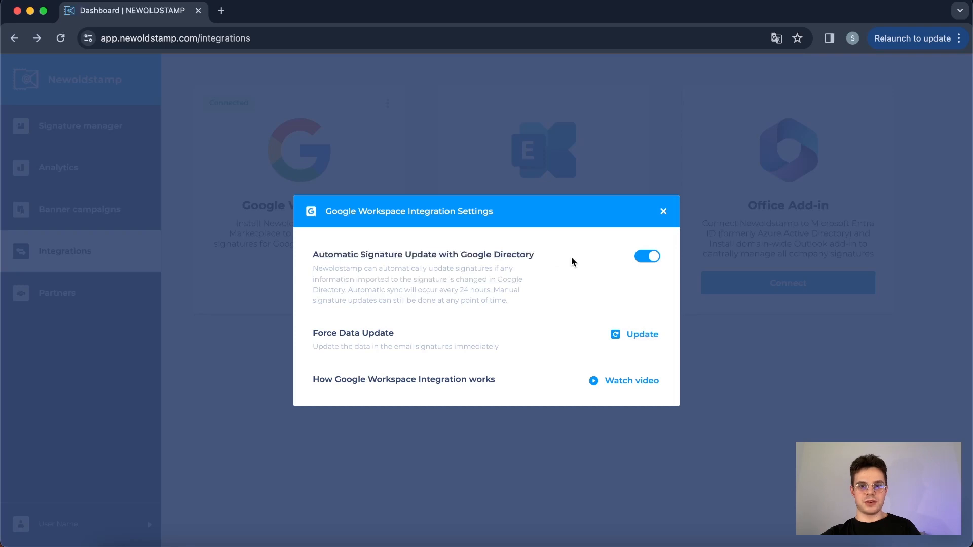
{"action": "left_click", "coordinate": [664, 212]}
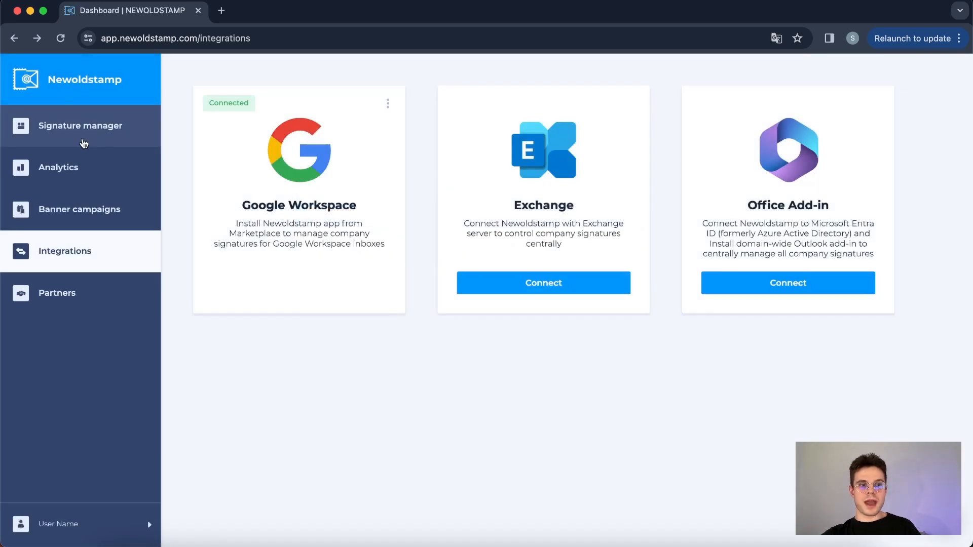
Set the saved signature in the signature manager as the department's master signature and confirm.
{"action": "left_click", "coordinate": [86, 145]}
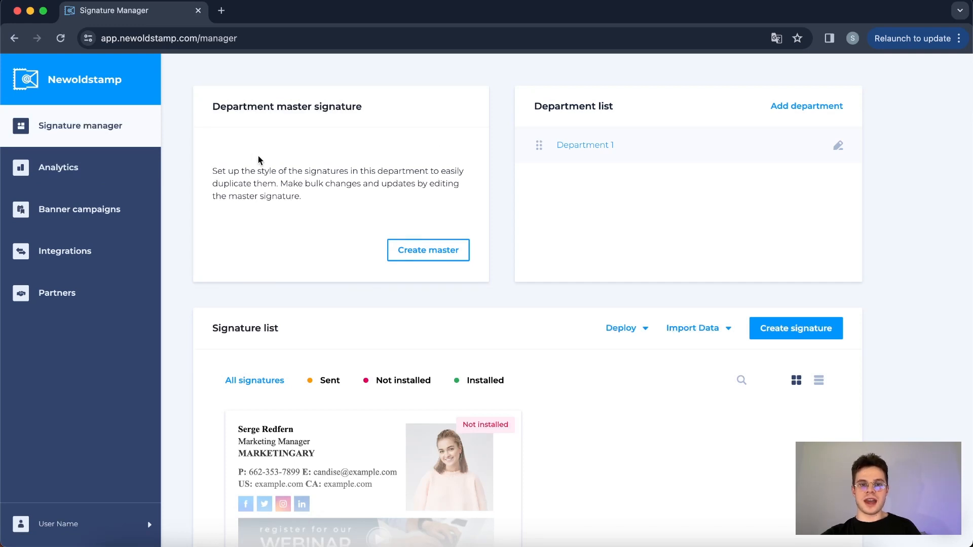
{"action": "scroll", "coordinate": [258, 158], "scroll_direction": "down", "scroll_amount": 2}
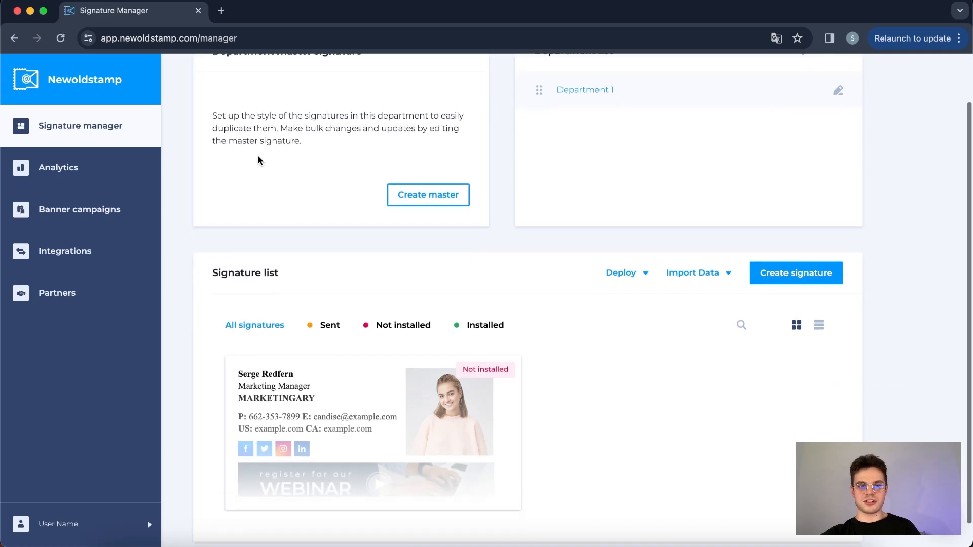
{"action": "mouse_move", "coordinate": [308, 465]}
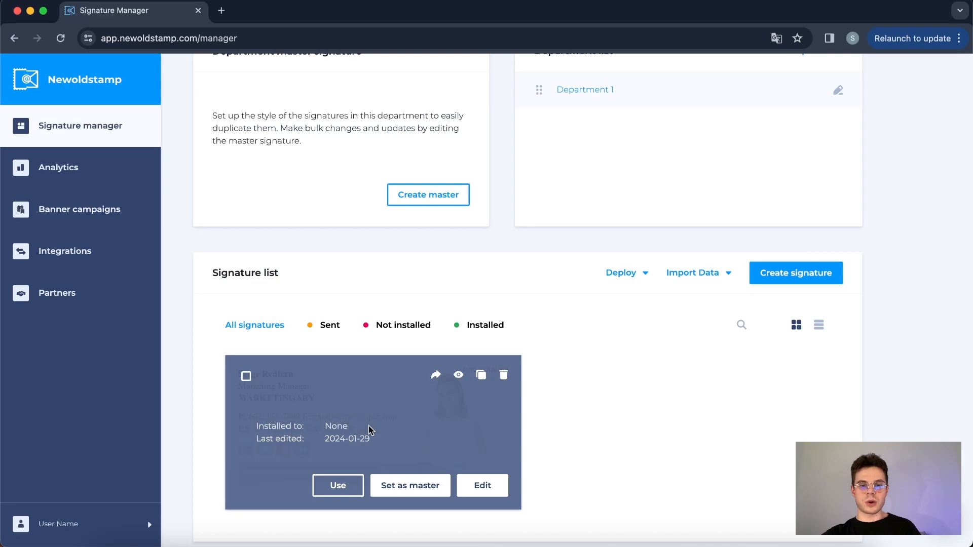
{"action": "left_click", "coordinate": [400, 485]}
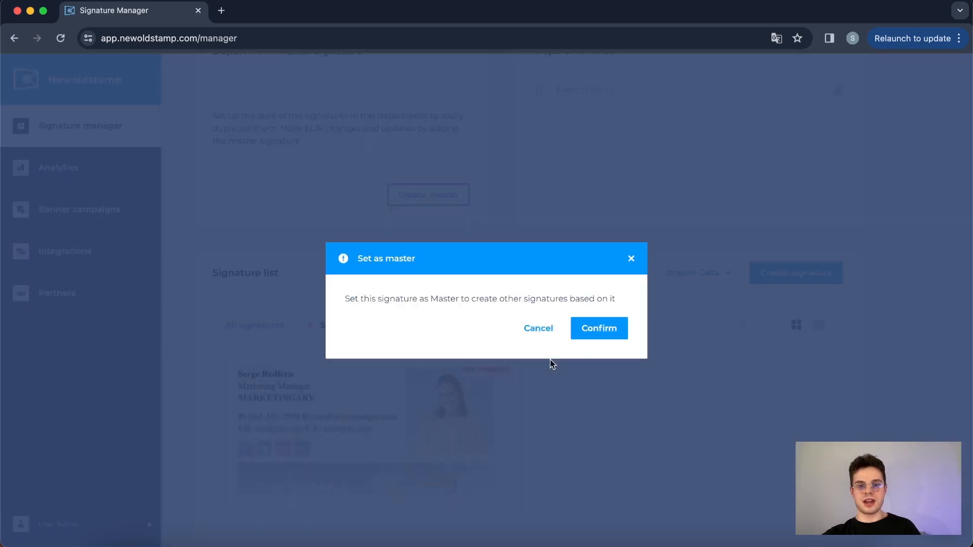
{"action": "left_click", "coordinate": [602, 337]}
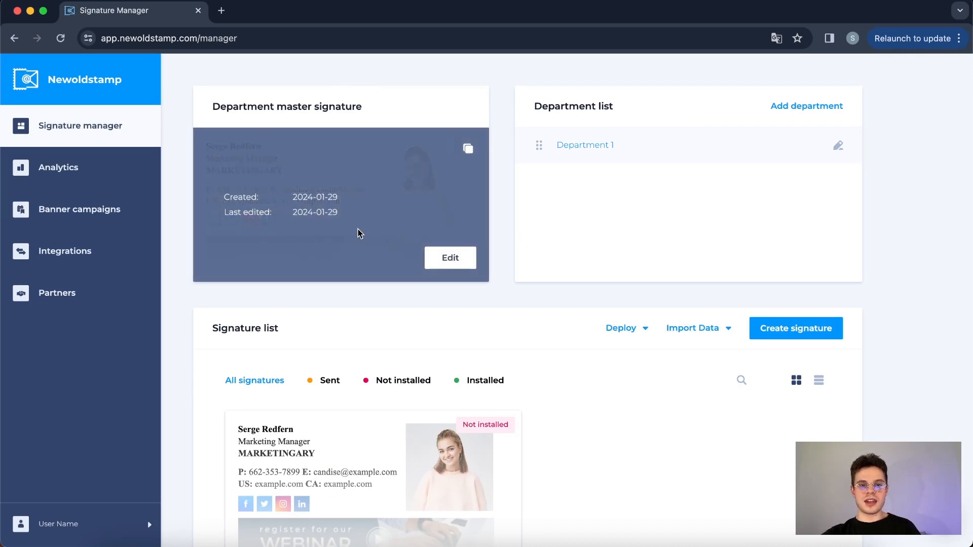
Open the department master signature for editing and lock its company name, phone title and number, and US website title and address.
{"action": "left_click", "coordinate": [459, 258]}
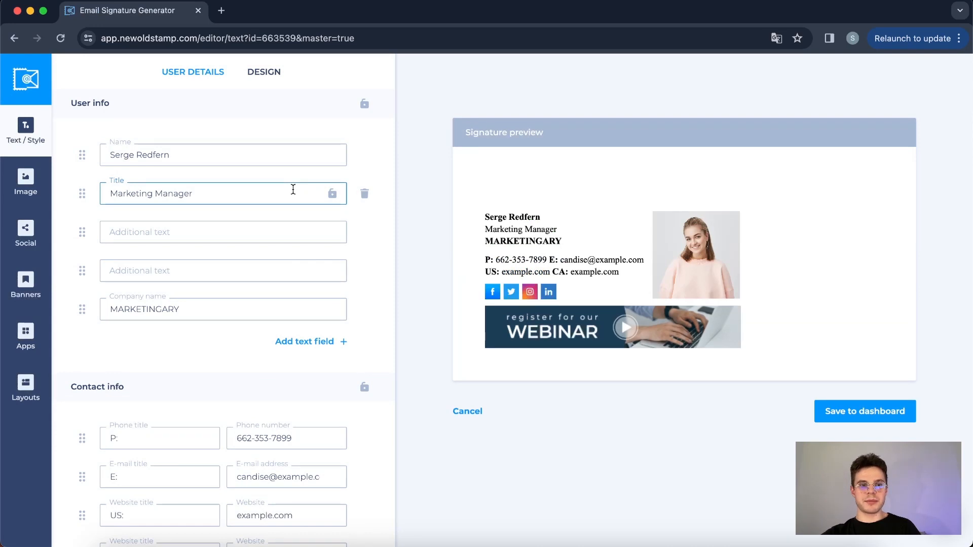
{"action": "scroll", "coordinate": [293, 189], "scroll_direction": "down", "scroll_amount": 2}
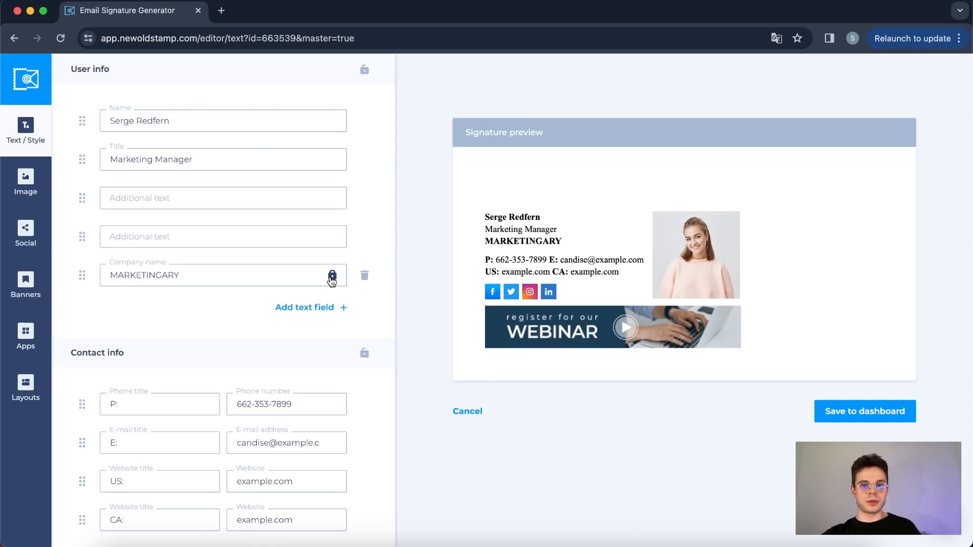
{"action": "scroll", "coordinate": [331, 280], "scroll_direction": "down", "scroll_amount": 3}
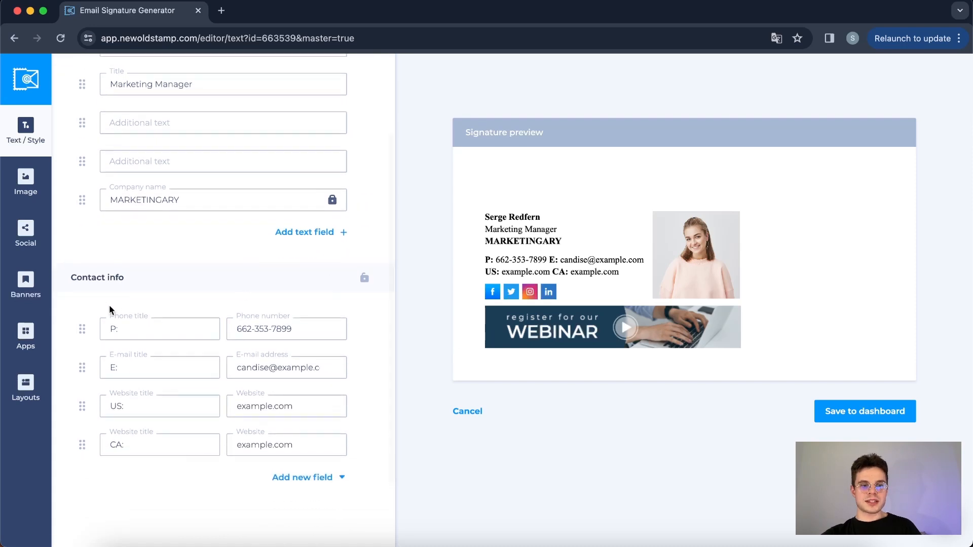
{"action": "left_click", "coordinate": [331, 329]}
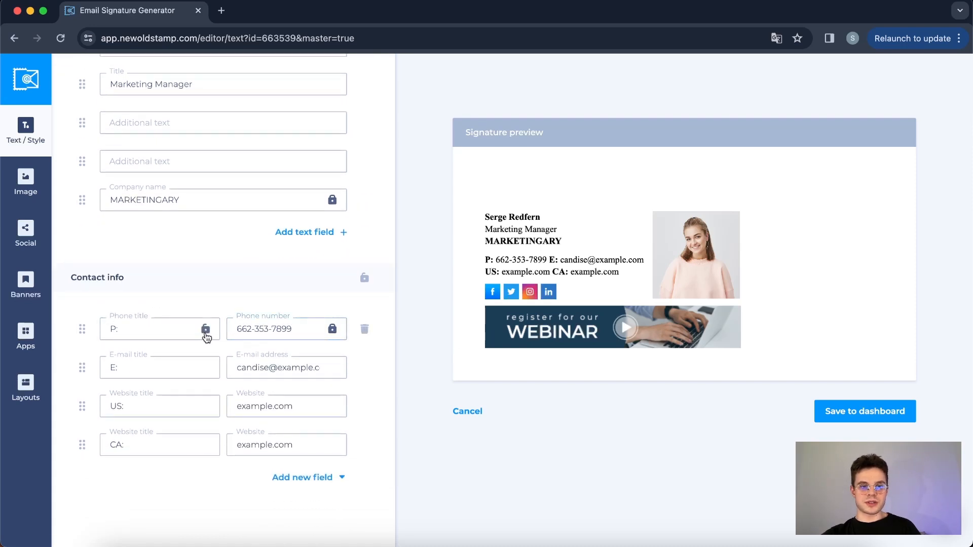
{"action": "scroll", "coordinate": [221, 395], "scroll_direction": "down", "scroll_amount": 1}
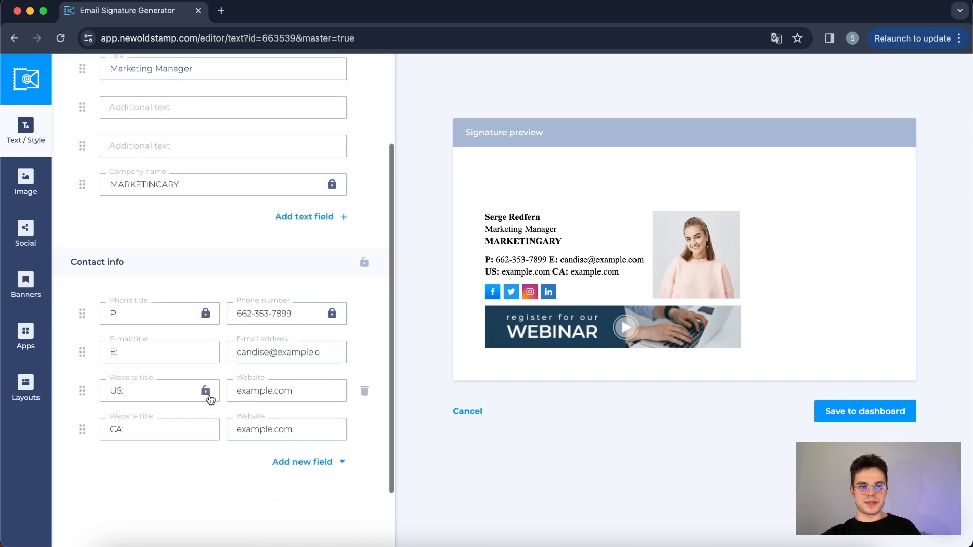
{"action": "left_click", "coordinate": [205, 391]}
{"action": "left_click", "coordinate": [332, 391]}
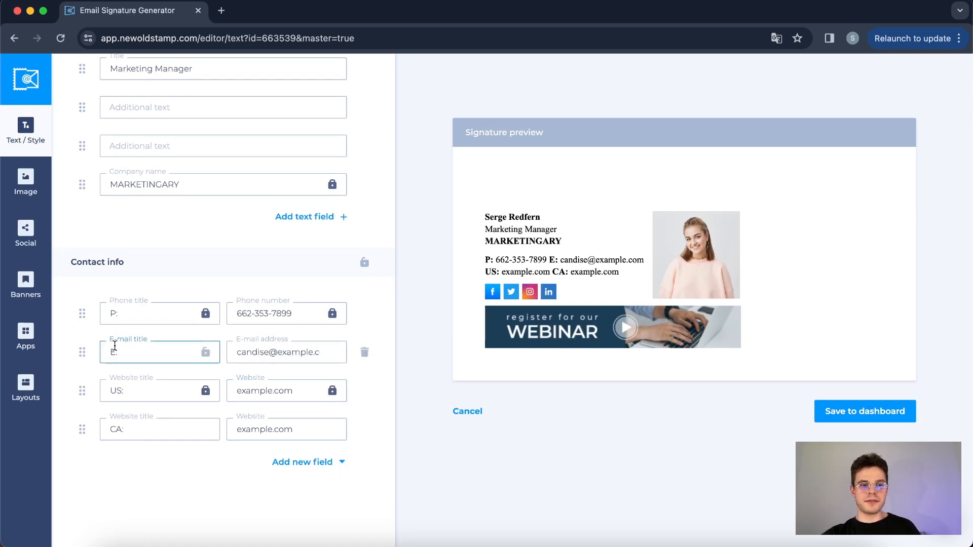
Save the edited master signature to the dashboard.
{"action": "scroll", "coordinate": [245, 347], "scroll_direction": "up", "scroll_amount": 3}
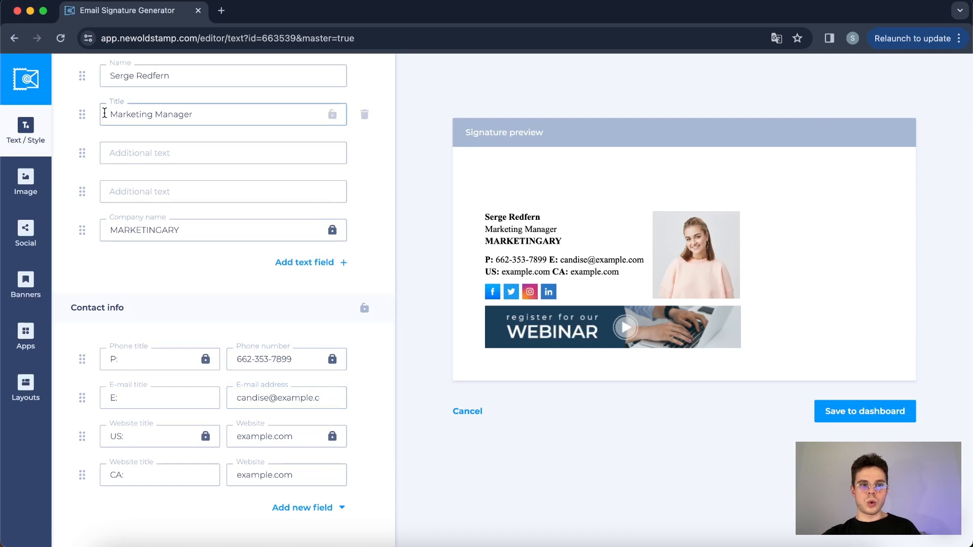
{"action": "scroll", "coordinate": [116, 107], "scroll_direction": "up", "scroll_amount": 2}
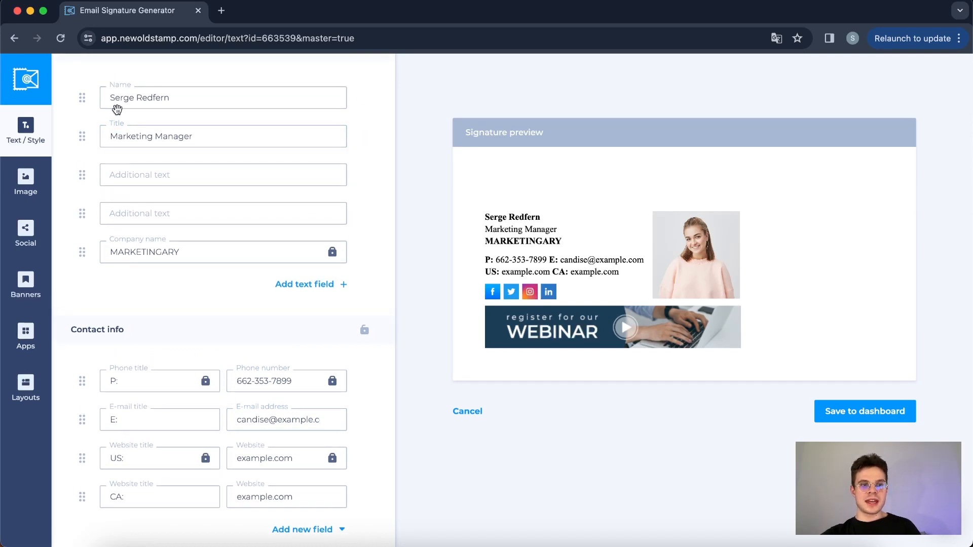
{"action": "left_click", "coordinate": [134, 99]}
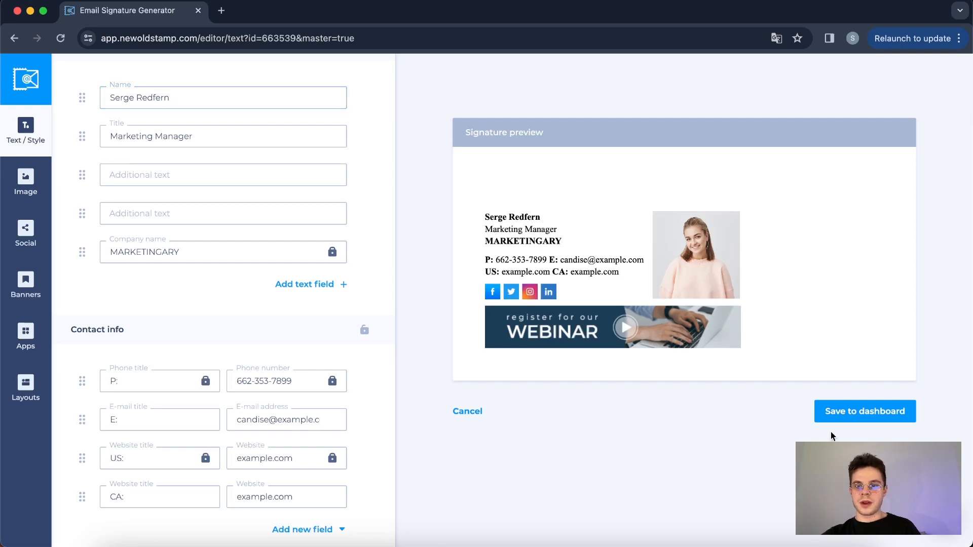
{"action": "left_click", "coordinate": [867, 408]}
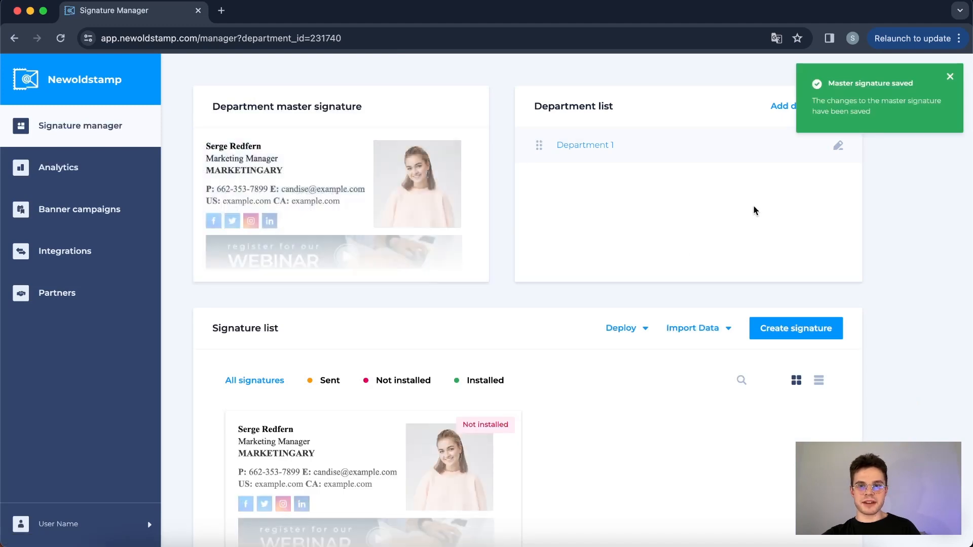
Import employee data into the signature list from Google Workspace Directory.
{"action": "scroll", "coordinate": [753, 205], "scroll_direction": "down", "scroll_amount": 1}
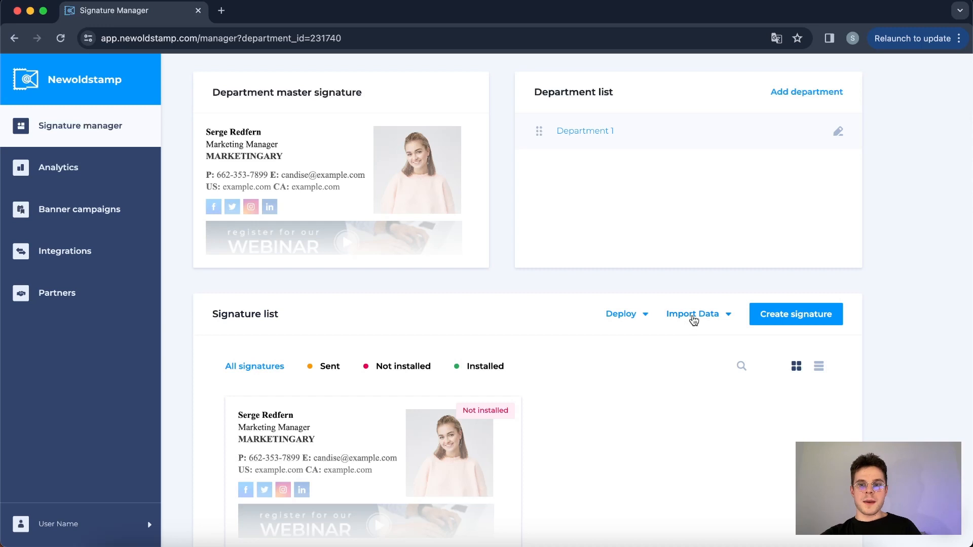
{"action": "left_click", "coordinate": [689, 315]}
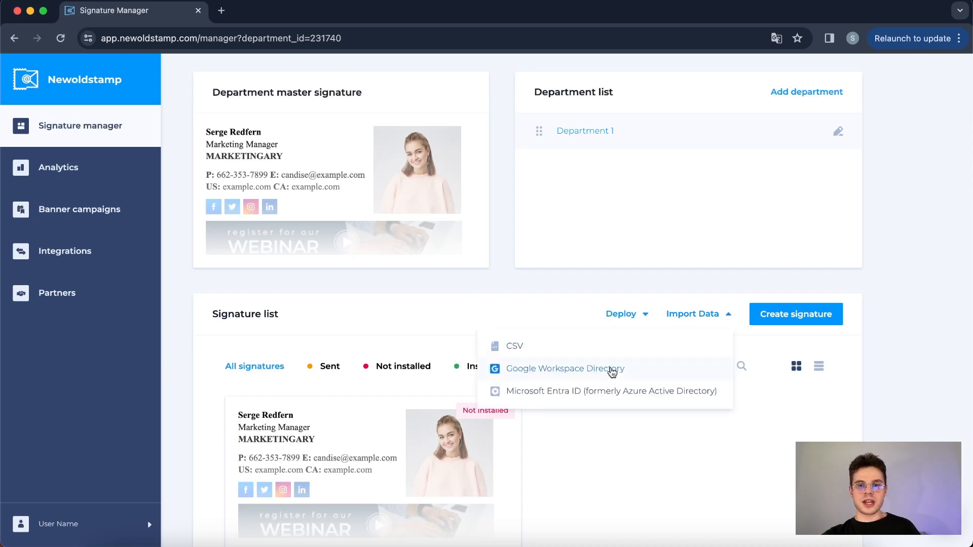
{"action": "left_click", "coordinate": [612, 370]}
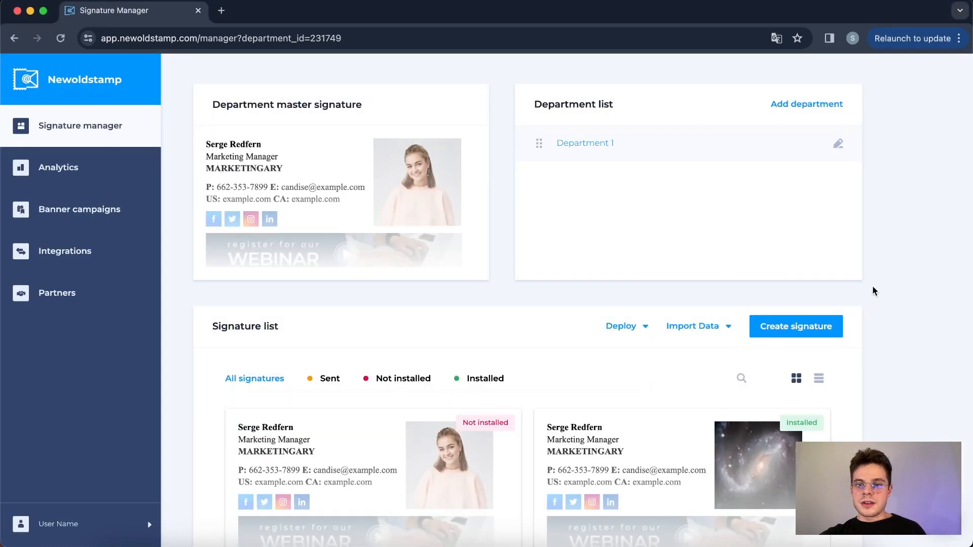
Examine the imported employee signatures and their installation status, comparing them with the department master signature.
{"action": "scroll", "coordinate": [872, 286], "scroll_direction": "down", "scroll_amount": 5}
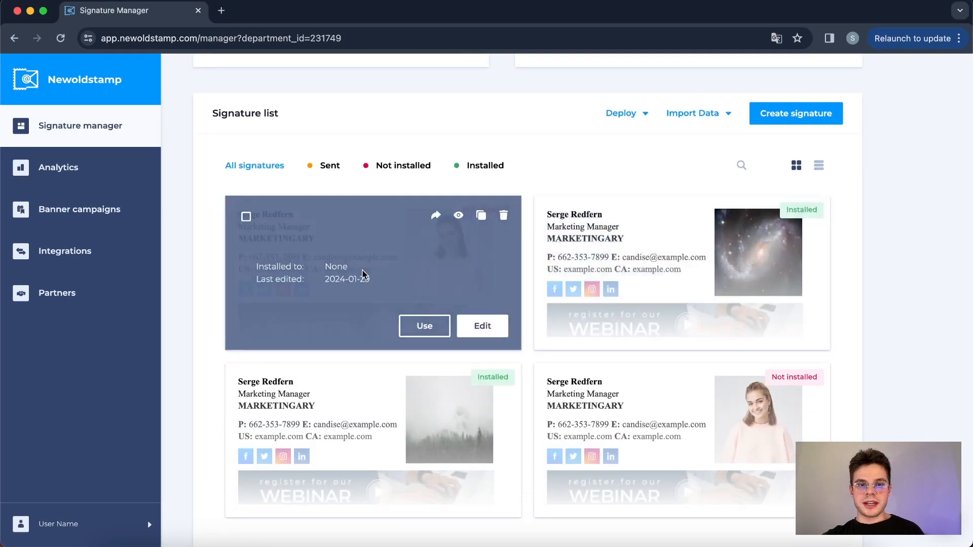
{"action": "scroll", "coordinate": [363, 269], "scroll_direction": "up", "scroll_amount": 5}
{"action": "scroll", "coordinate": [242, 171], "scroll_direction": "down", "scroll_amount": 2}
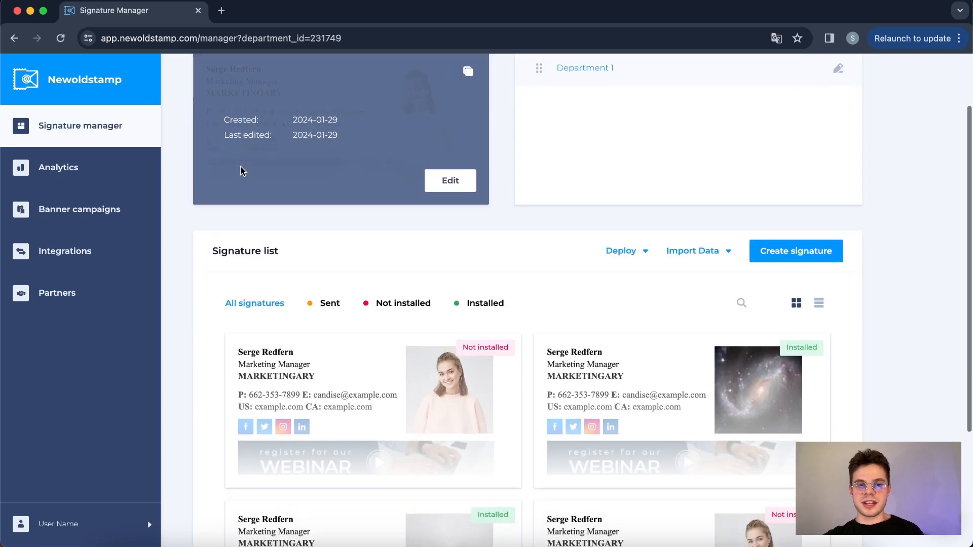
{"action": "scroll", "coordinate": [242, 171], "scroll_direction": "up", "scroll_amount": 1}
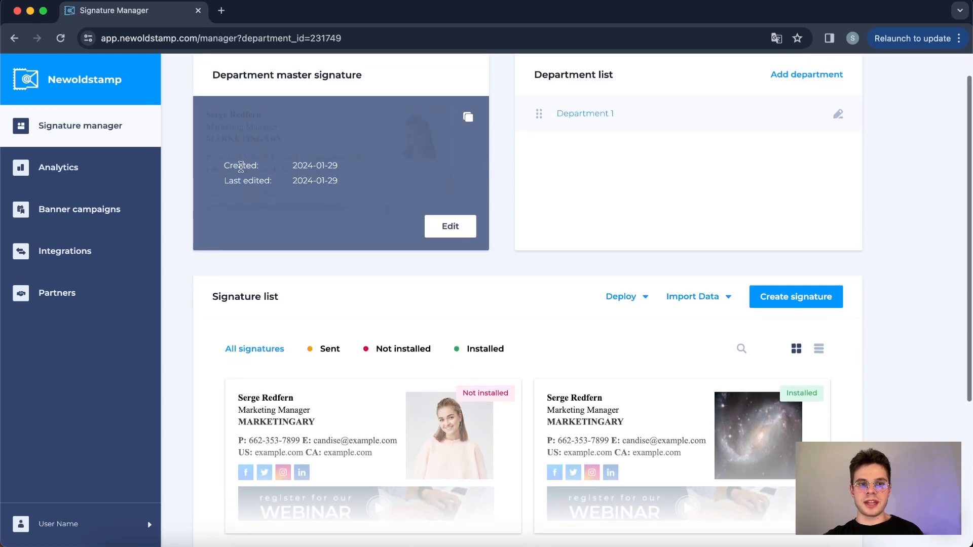
{"action": "scroll", "coordinate": [248, 137], "scroll_direction": "down", "scroll_amount": 4}
{"action": "scroll", "coordinate": [248, 137], "scroll_direction": "down", "scroll_amount": 1}
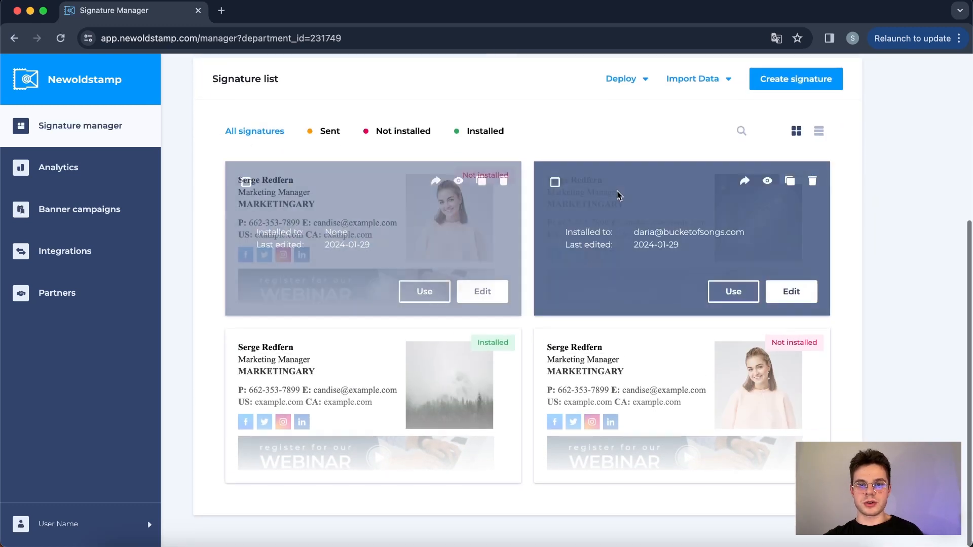
{"action": "scroll", "coordinate": [381, 417], "scroll_direction": "up", "scroll_amount": 6}
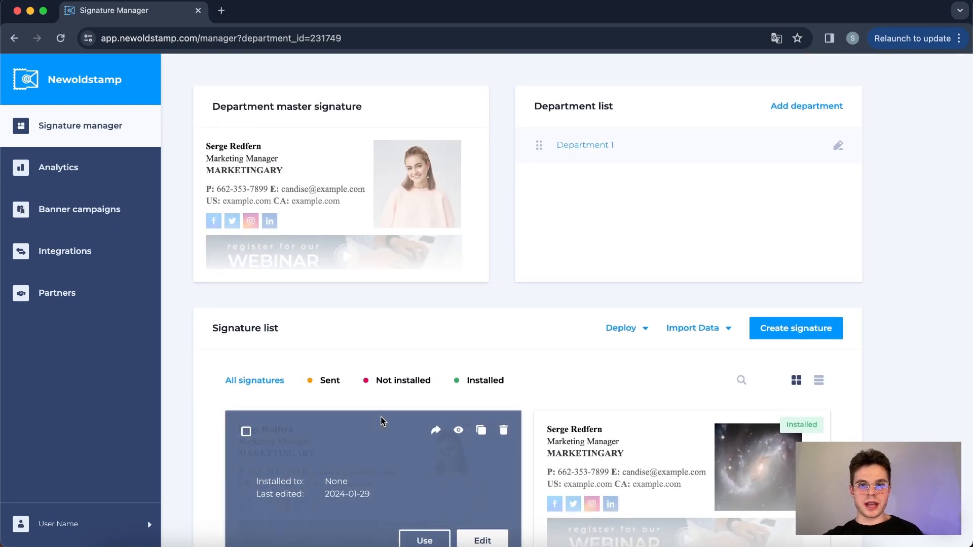
Deploy the signatures to Gmail for only the second and third accounts in the Google Workspace list.
{"action": "left_click", "coordinate": [628, 333]}
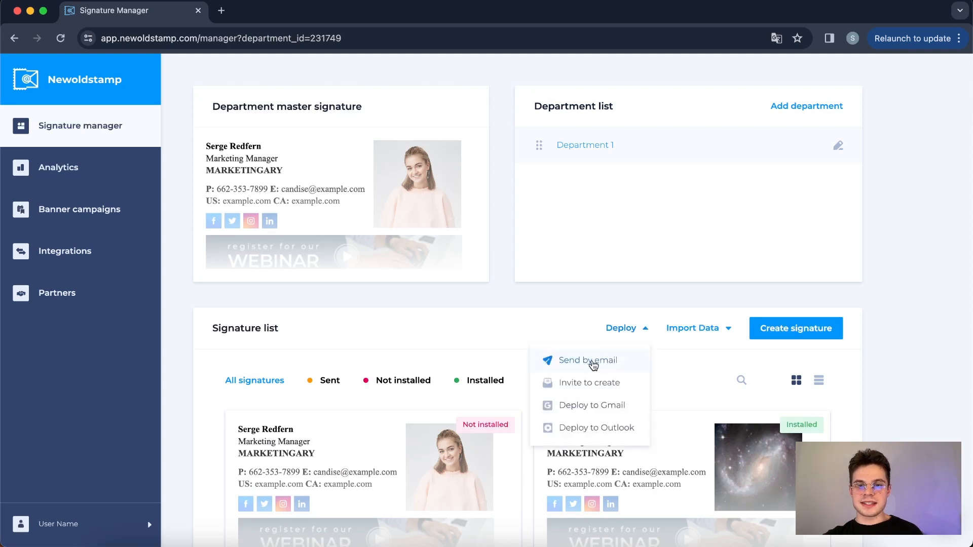
{"action": "left_click", "coordinate": [577, 405]}
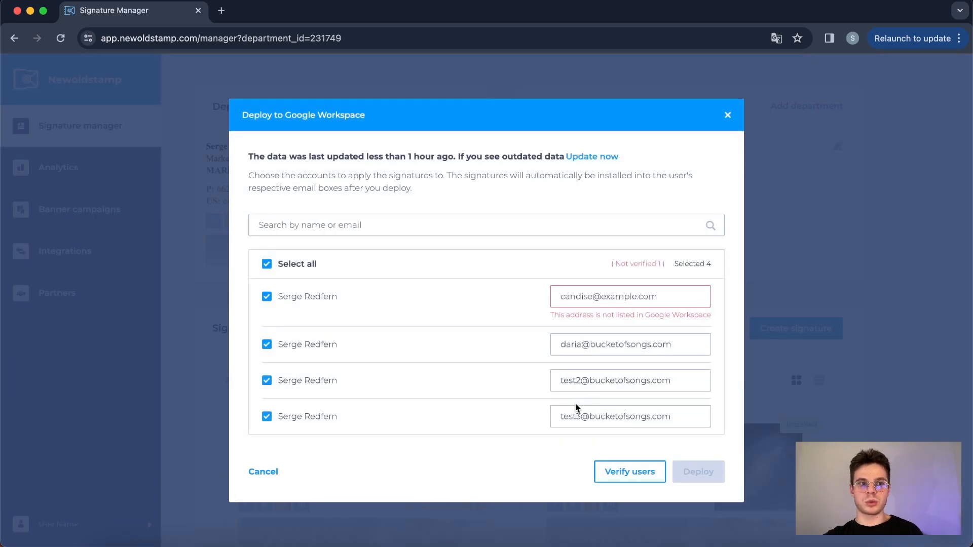
{"action": "left_click", "coordinate": [267, 264]}
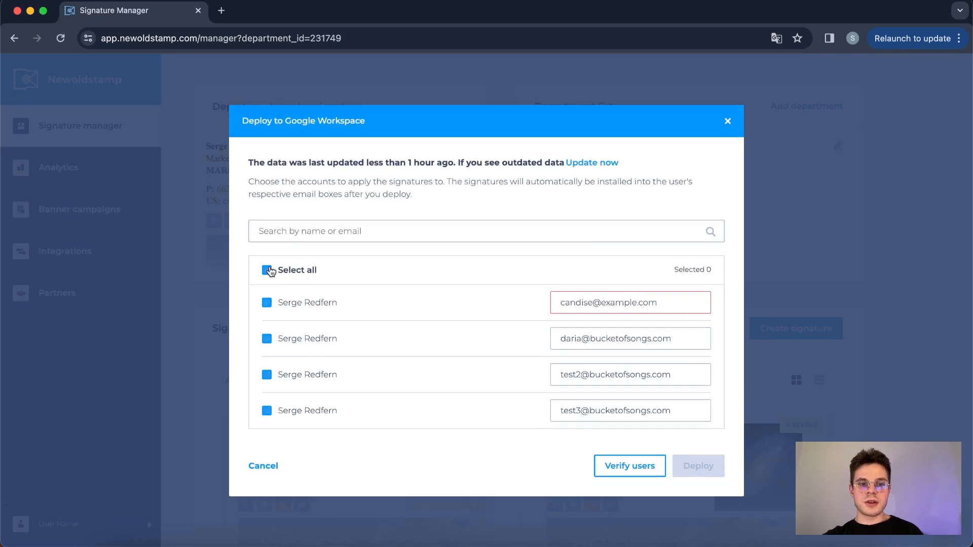
{"action": "left_click", "coordinate": [267, 340]}
{"action": "left_click", "coordinate": [267, 375]}
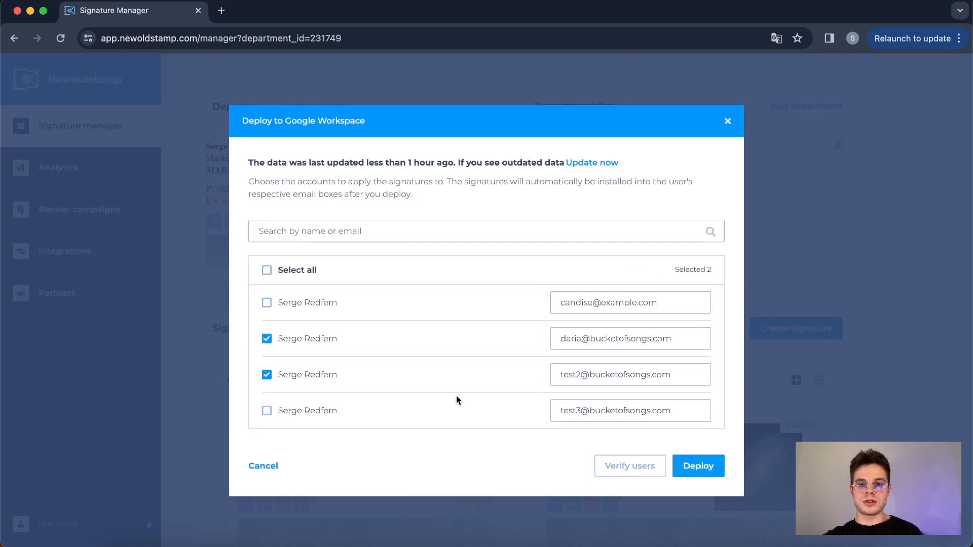
{"action": "left_click", "coordinate": [706, 467]}
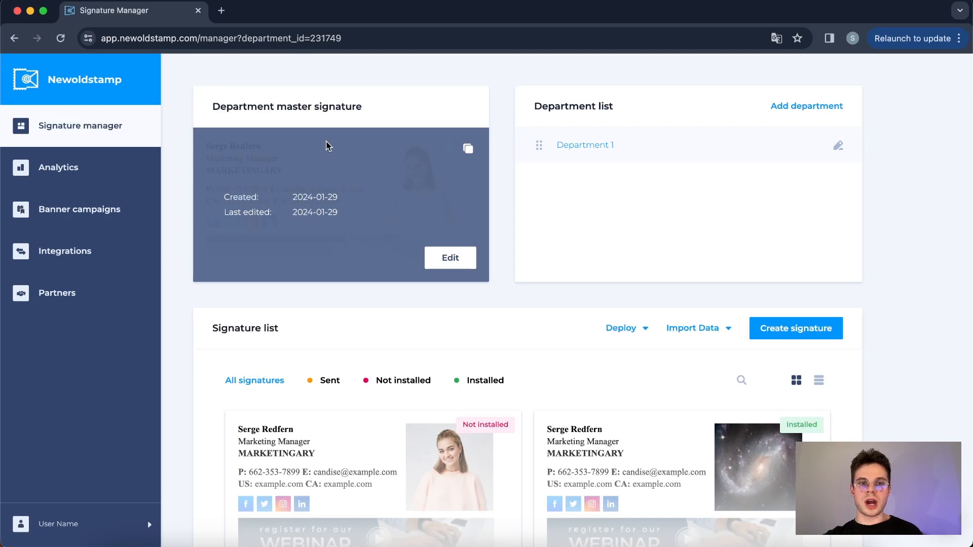
Duplicate the master signature to a new department named Marketing, then switch back to Department 1.
{"action": "left_click", "coordinate": [467, 151]}
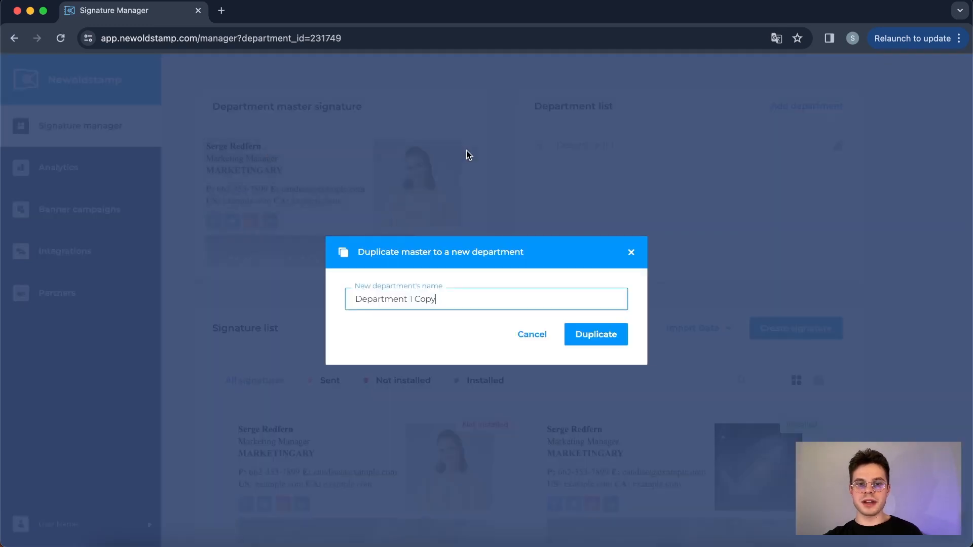
{"action": "triple_click", "coordinate": [415, 299]}
{"action": "type", "text": "M"}
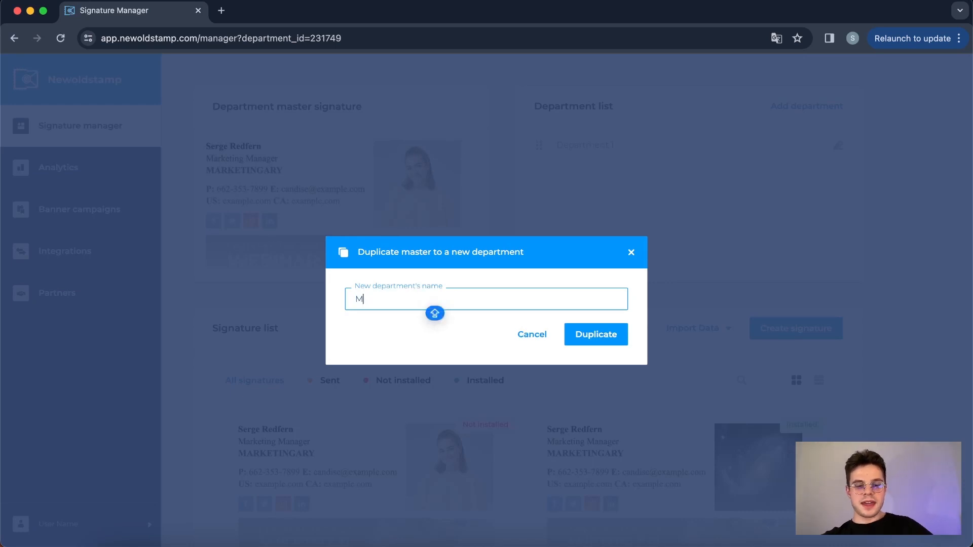
{"action": "type", "text": "arketing"}
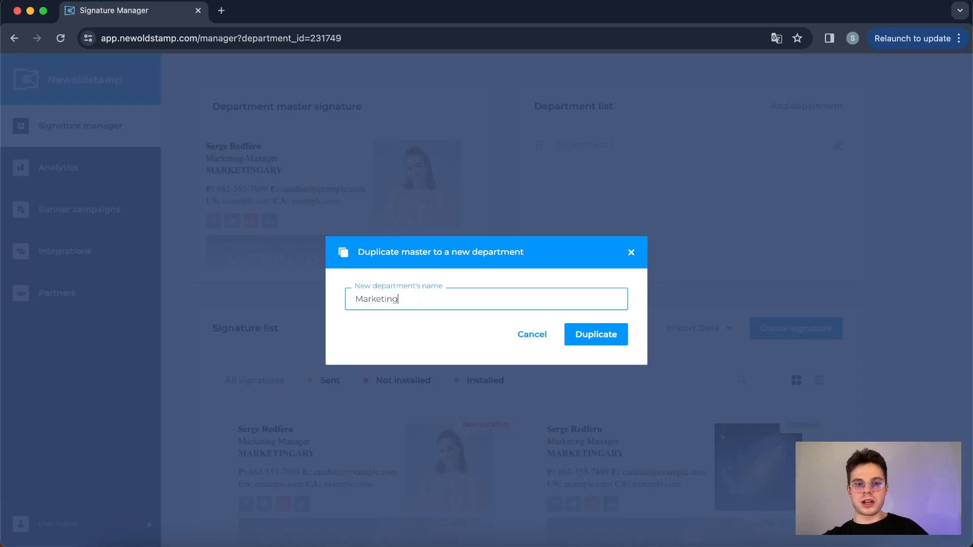
{"action": "left_click", "coordinate": [583, 335]}
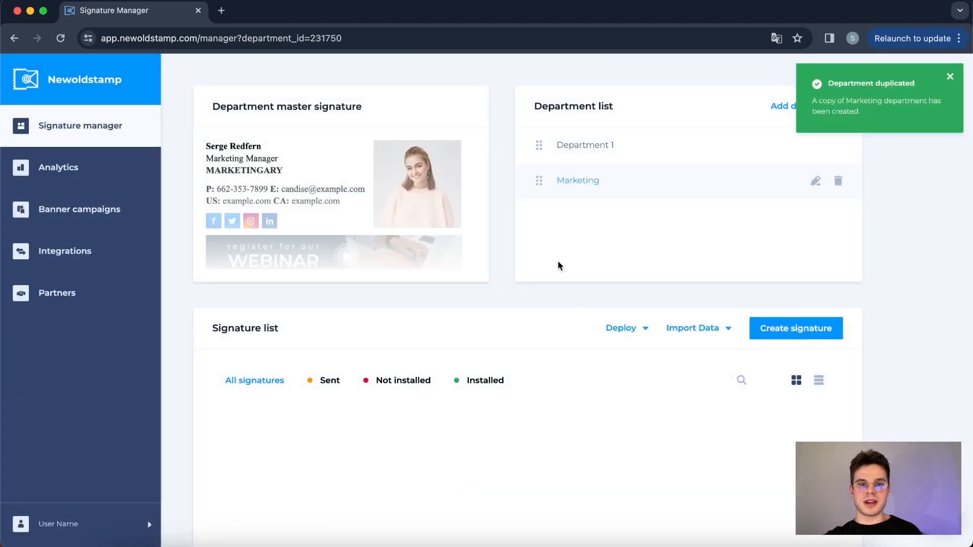
{"action": "mouse_move", "coordinate": [310, 217]}
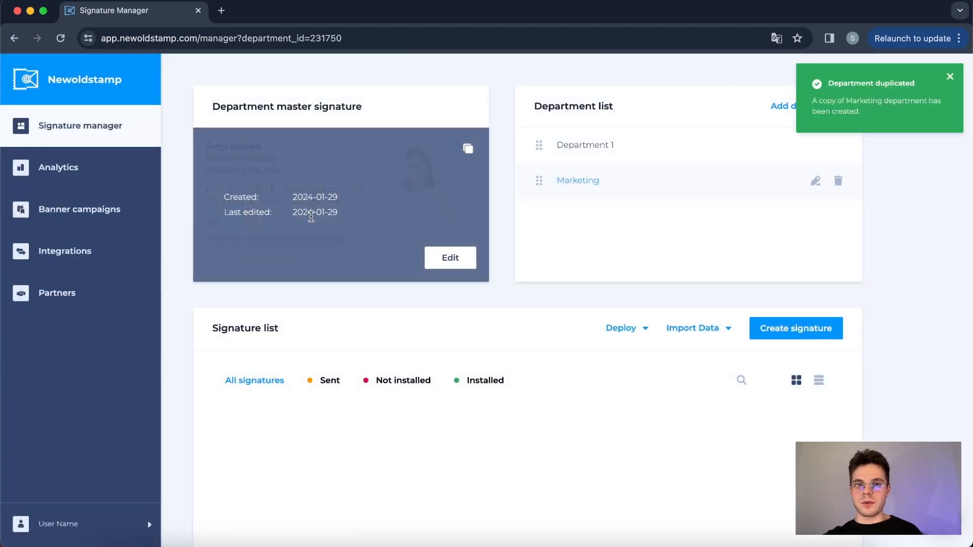
{"action": "left_click", "coordinate": [580, 147]}
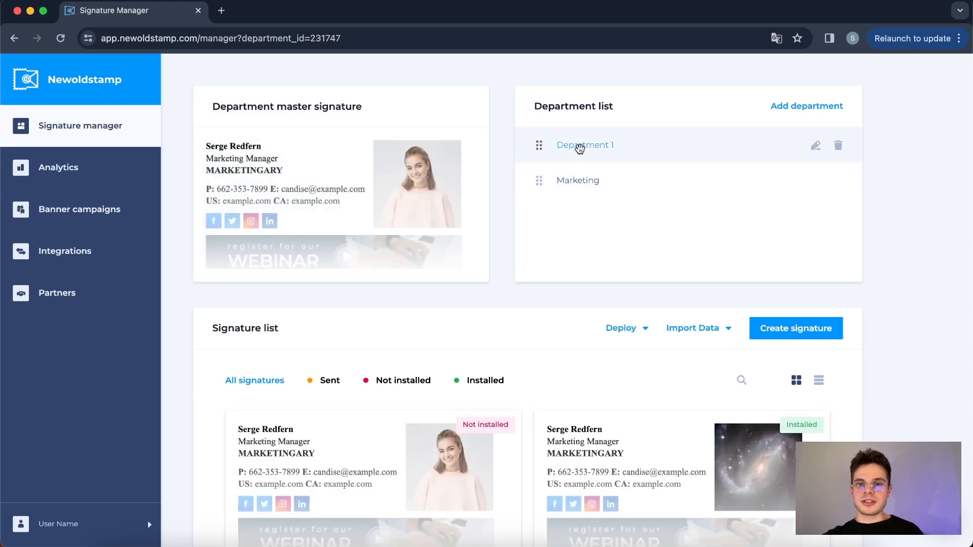
Examine the signature analytics, including the date range choices, clicks and impressions, countries, popular days, platforms and devices.
{"action": "left_click", "coordinate": [60, 170]}
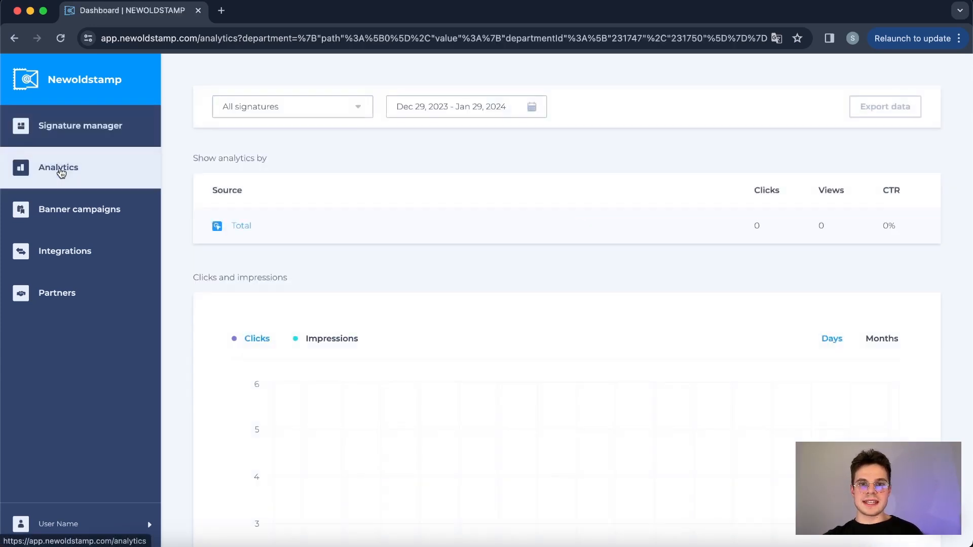
{"action": "left_click", "coordinate": [432, 107]}
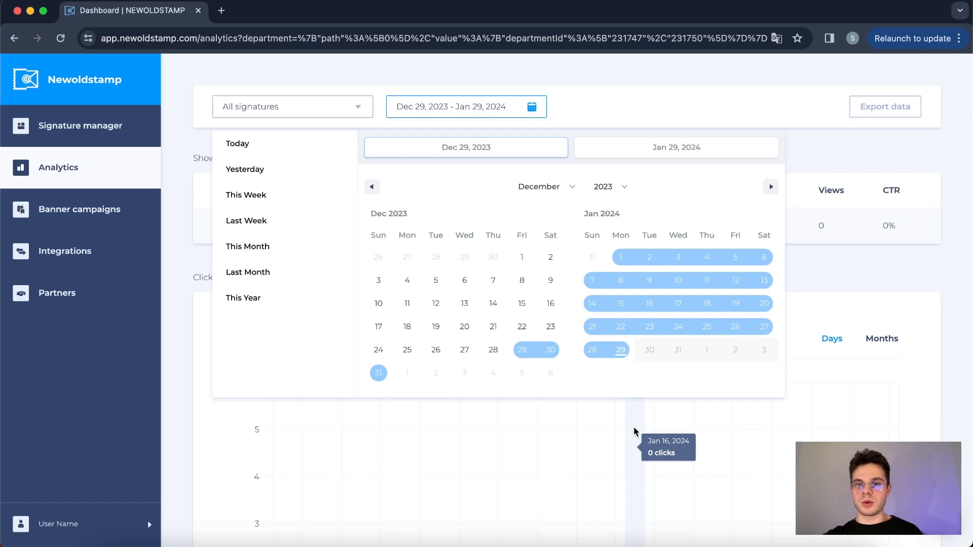
{"action": "left_click", "coordinate": [864, 264]}
{"action": "scroll", "coordinate": [865, 266], "scroll_direction": "down", "scroll_amount": 8}
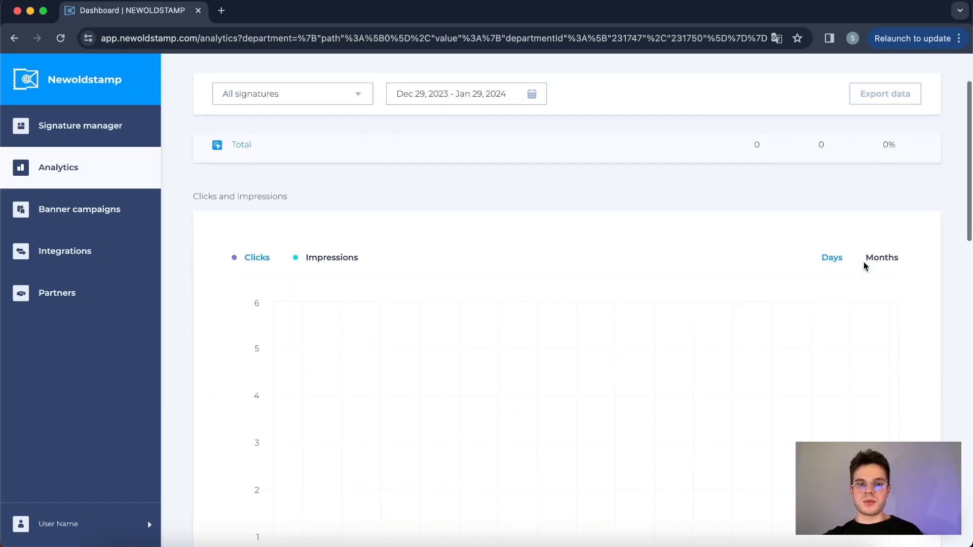
{"action": "scroll", "coordinate": [865, 267], "scroll_direction": "down", "scroll_amount": 5}
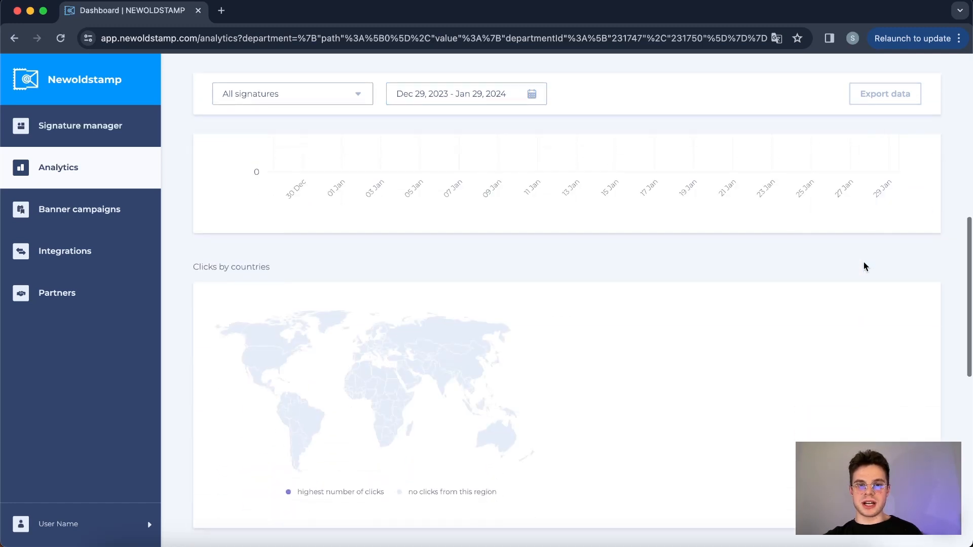
{"action": "scroll", "coordinate": [865, 266], "scroll_direction": "down", "scroll_amount": 7}
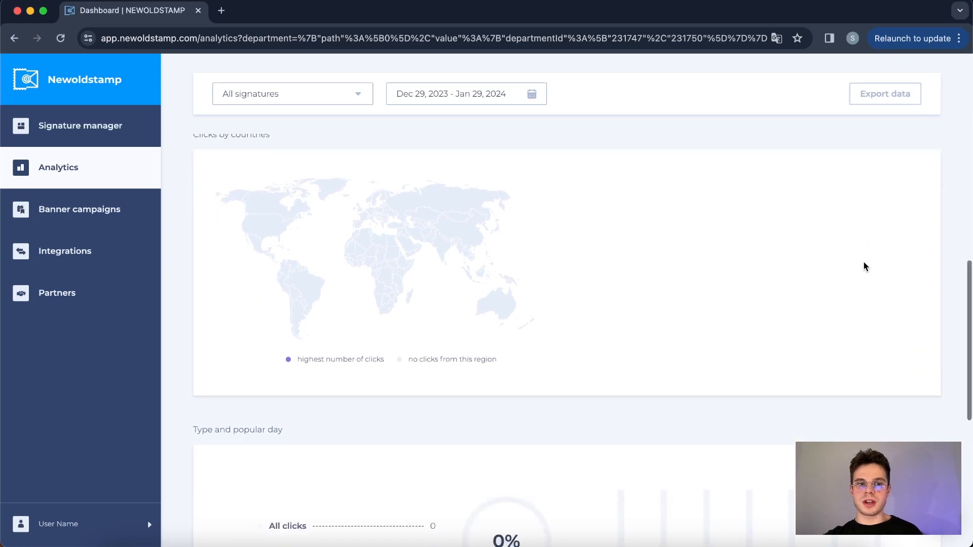
{"action": "scroll", "coordinate": [865, 266], "scroll_direction": "down", "scroll_amount": 1}
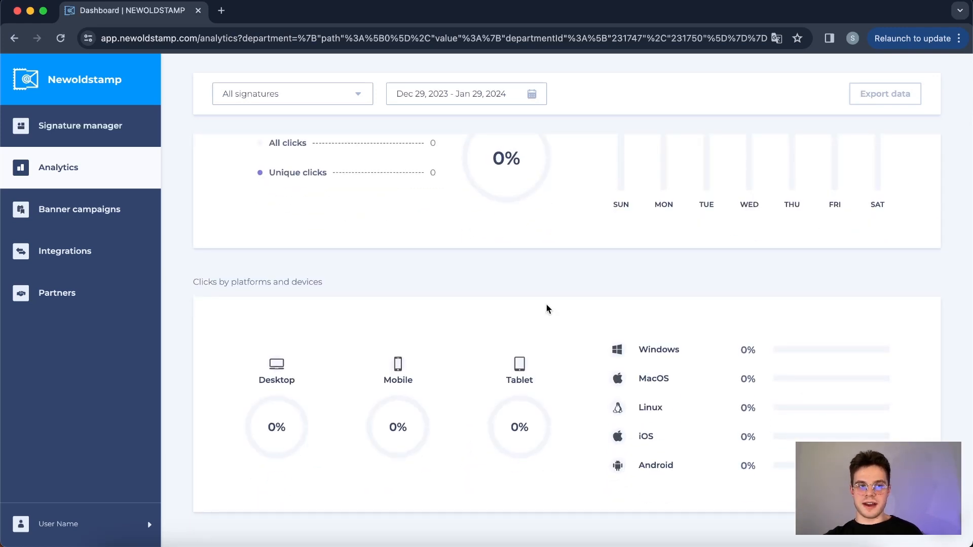
Examine the list of banner campaigns, including their statuses, start and end dates, click statistics and banner previews.
{"action": "left_click", "coordinate": [65, 219]}
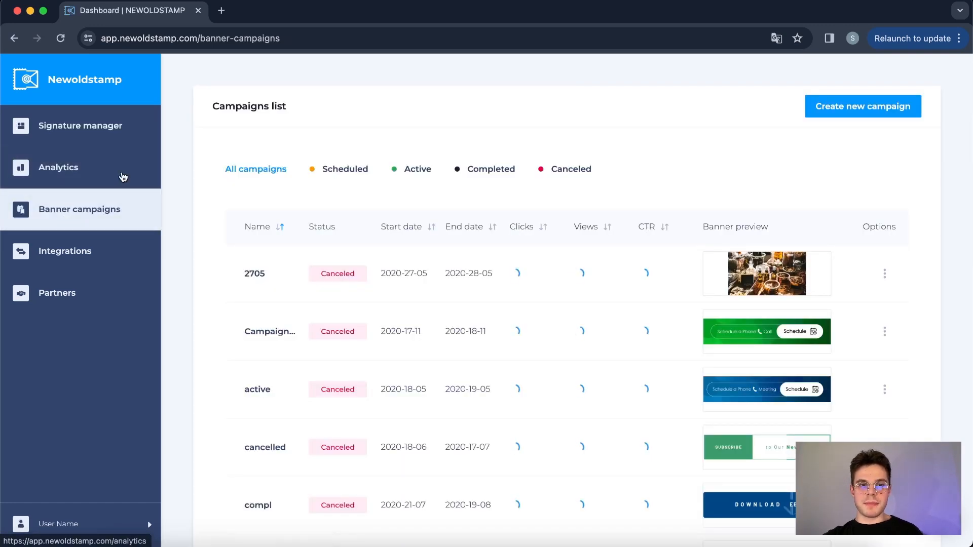
{"action": "scroll", "coordinate": [200, 114], "scroll_direction": "down", "scroll_amount": 1}
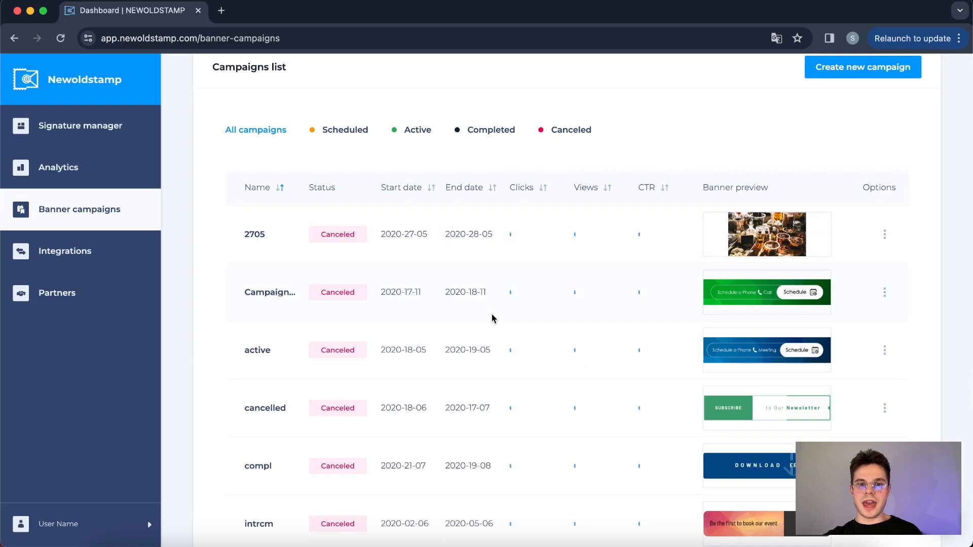
{"action": "scroll", "coordinate": [491, 318], "scroll_direction": "down", "scroll_amount": 2}
{"action": "scroll", "coordinate": [492, 319], "scroll_direction": "down", "scroll_amount": 1}
{"action": "scroll", "coordinate": [570, 254], "scroll_direction": "up", "scroll_amount": 4}
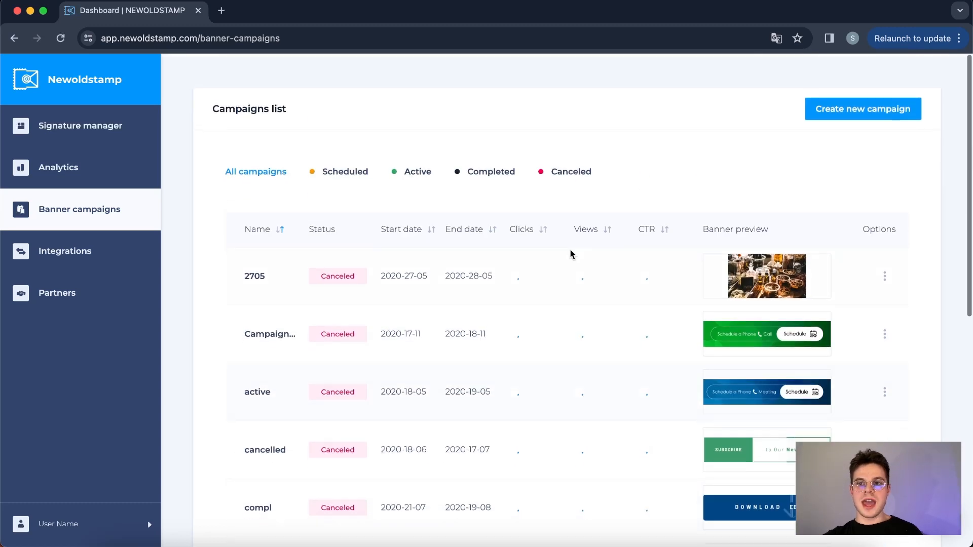
Start a new banner campaign and examine its settings for departments, date range, banner upload, shape and link.
{"action": "left_click", "coordinate": [830, 107]}
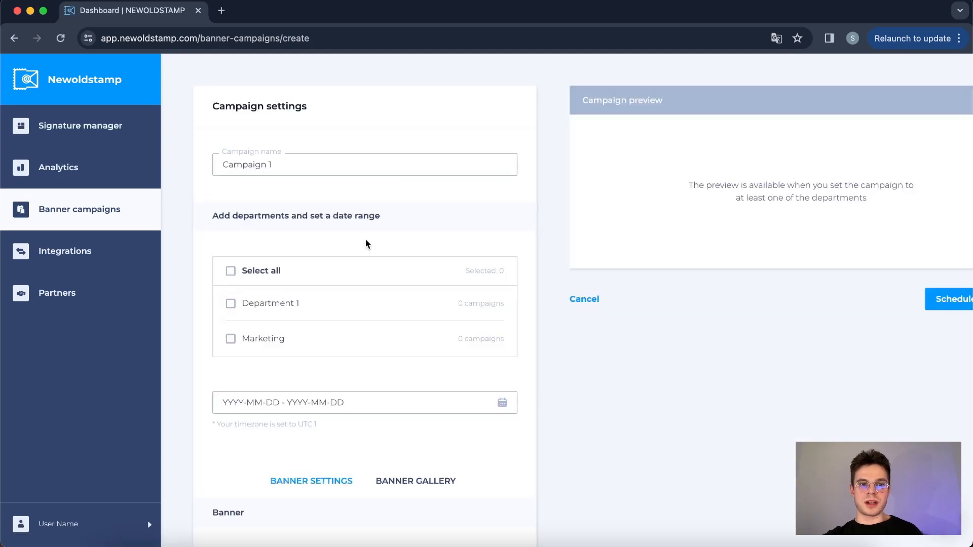
{"action": "scroll", "coordinate": [366, 239], "scroll_direction": "down", "scroll_amount": 2}
{"action": "scroll", "coordinate": [278, 388], "scroll_direction": "down", "scroll_amount": 8}
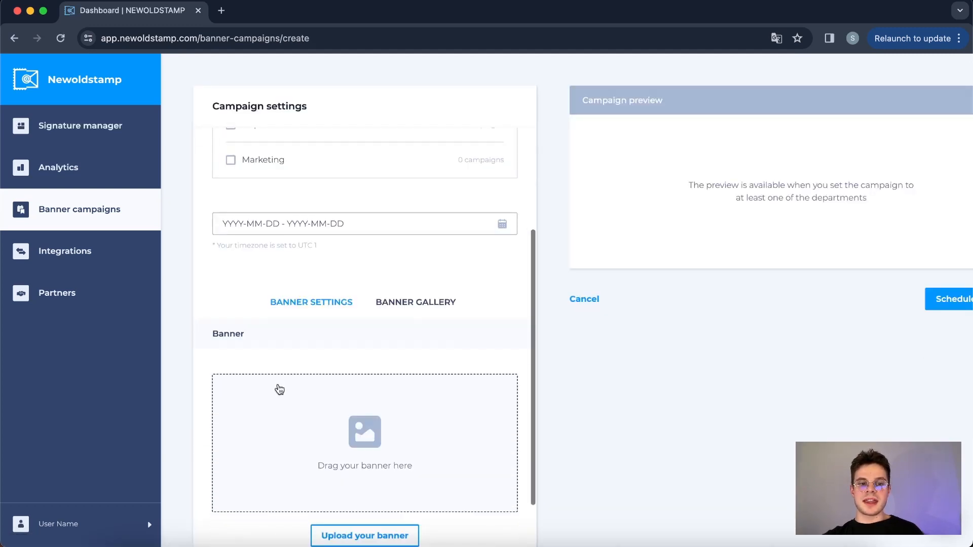
{"action": "scroll", "coordinate": [278, 385], "scroll_direction": "down", "scroll_amount": 3}
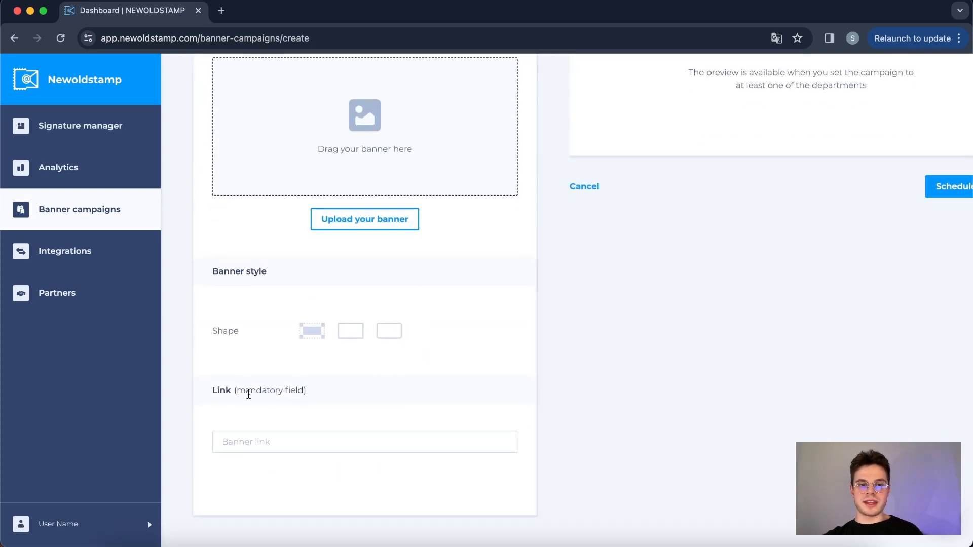
{"action": "scroll", "coordinate": [248, 394], "scroll_direction": "up", "scroll_amount": 10}
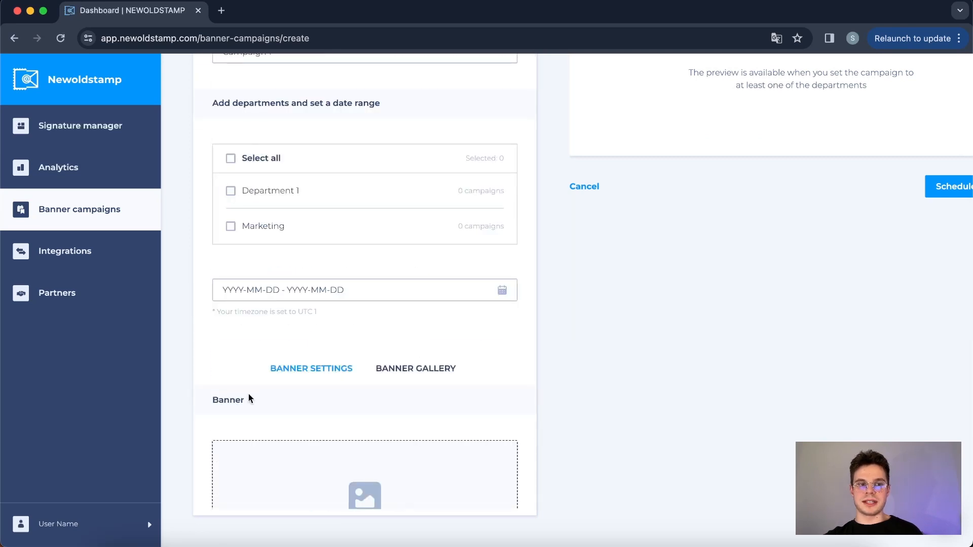
Examine the account admins and the roles and permissions offered when inviting an admin, then close the invitation without sending it.
{"action": "left_click", "coordinate": [92, 526]}
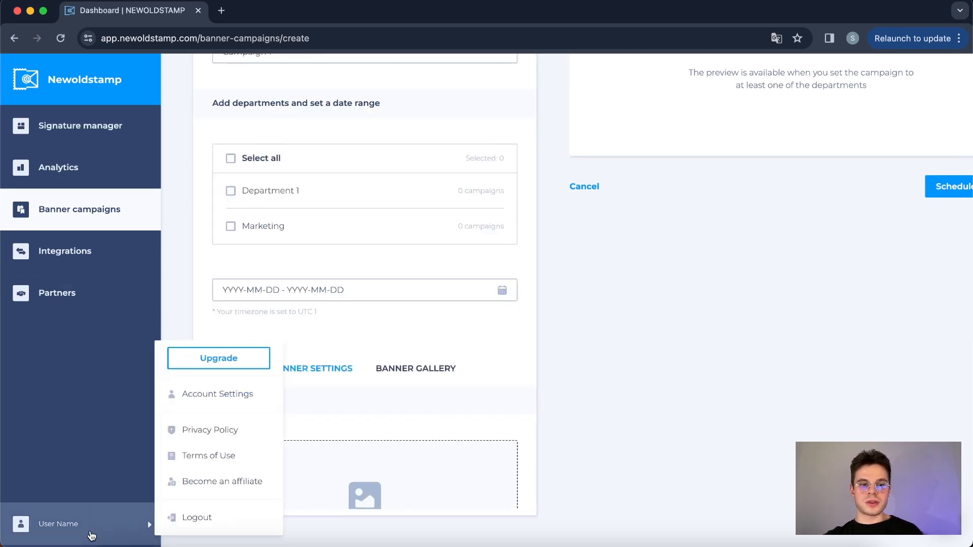
{"action": "left_click", "coordinate": [226, 399]}
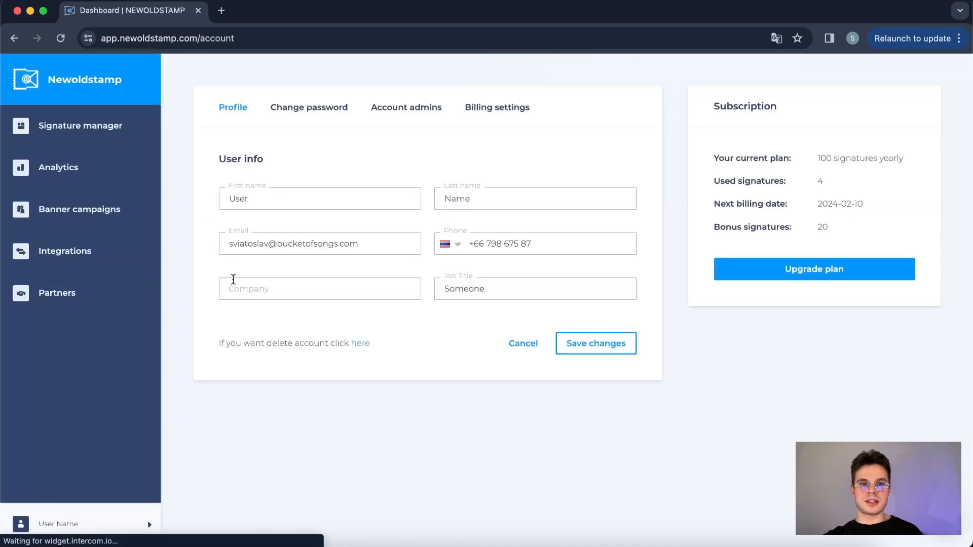
{"action": "left_click", "coordinate": [403, 110]}
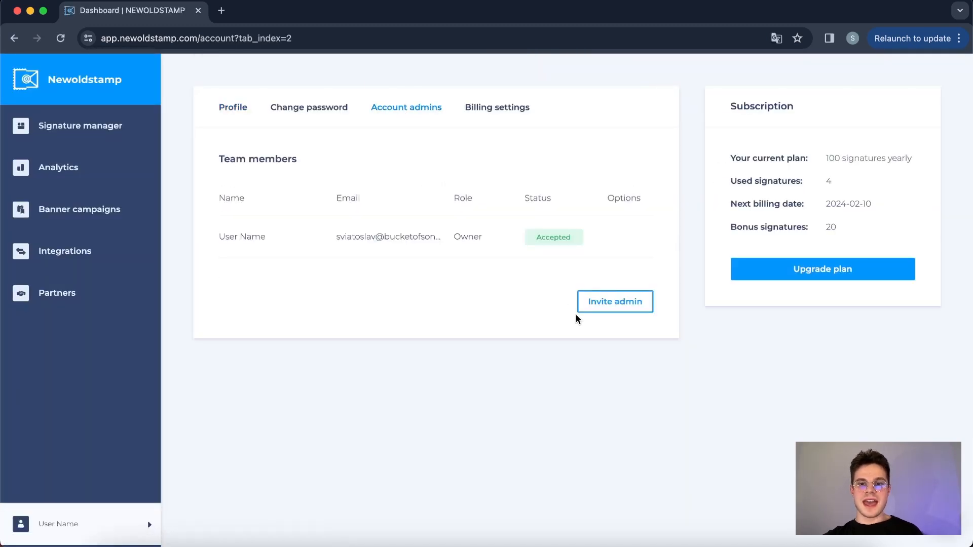
{"action": "left_click", "coordinate": [604, 305]}
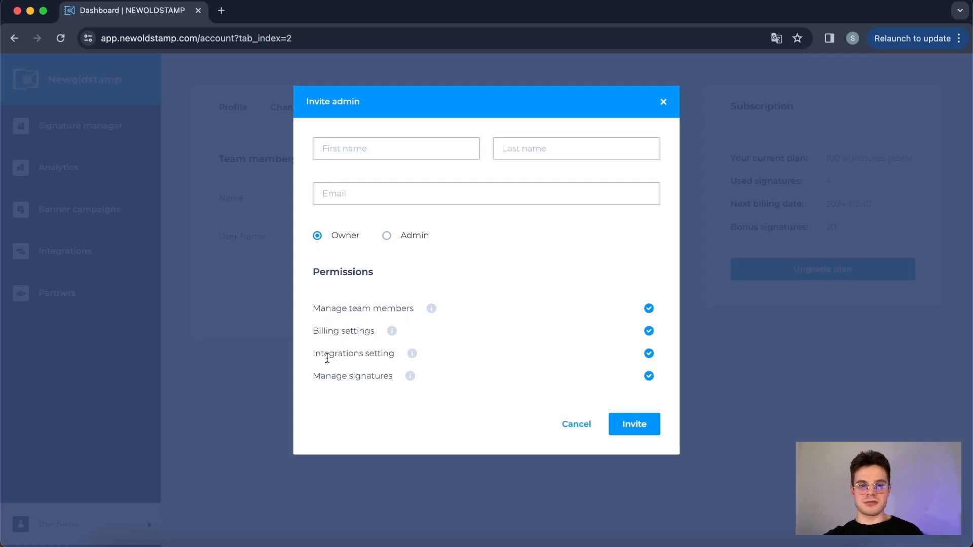
{"action": "left_click", "coordinate": [664, 104]}
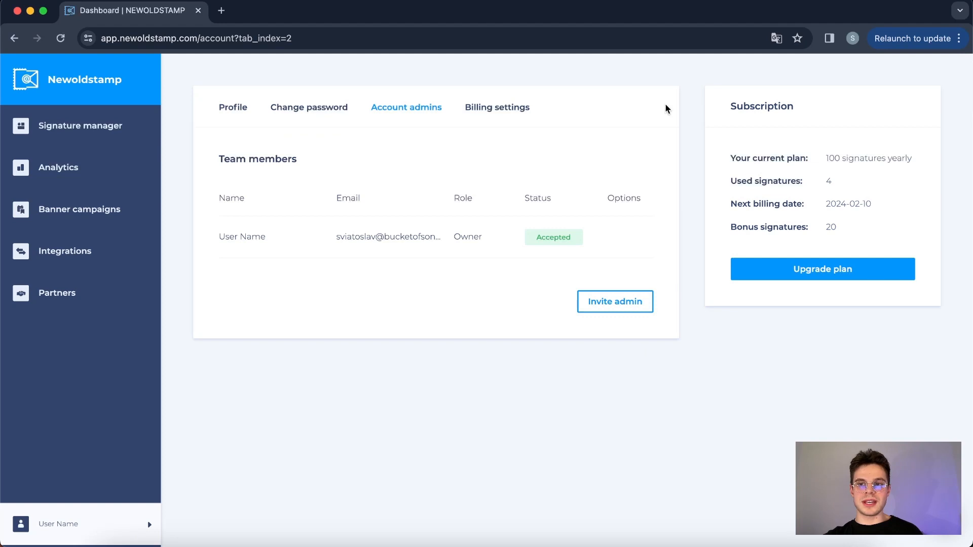